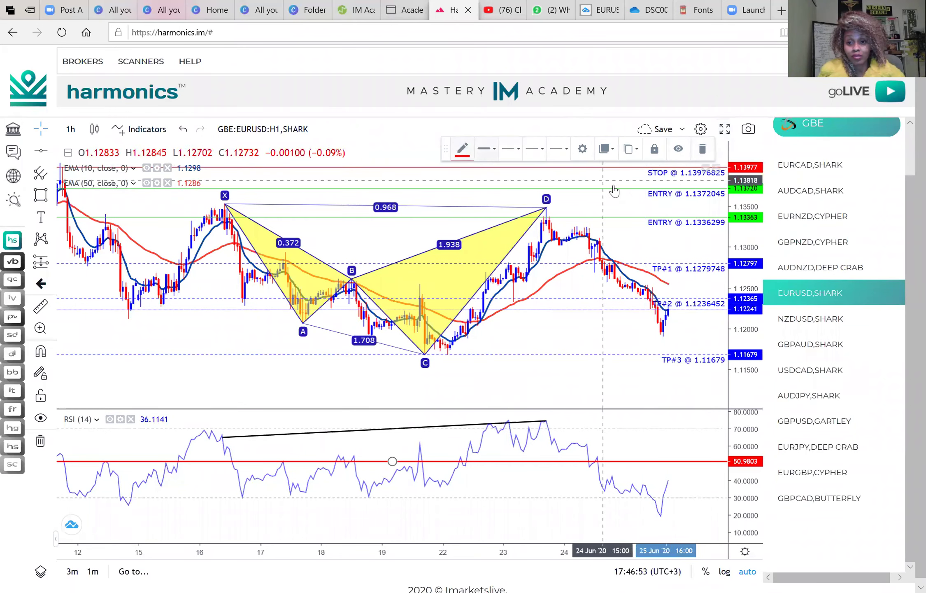
# Step: Switch the scanner's broker from GBE to FXCHOICE, then reopen the brokers list
pyautogui.scroll(-2, 612, 190)
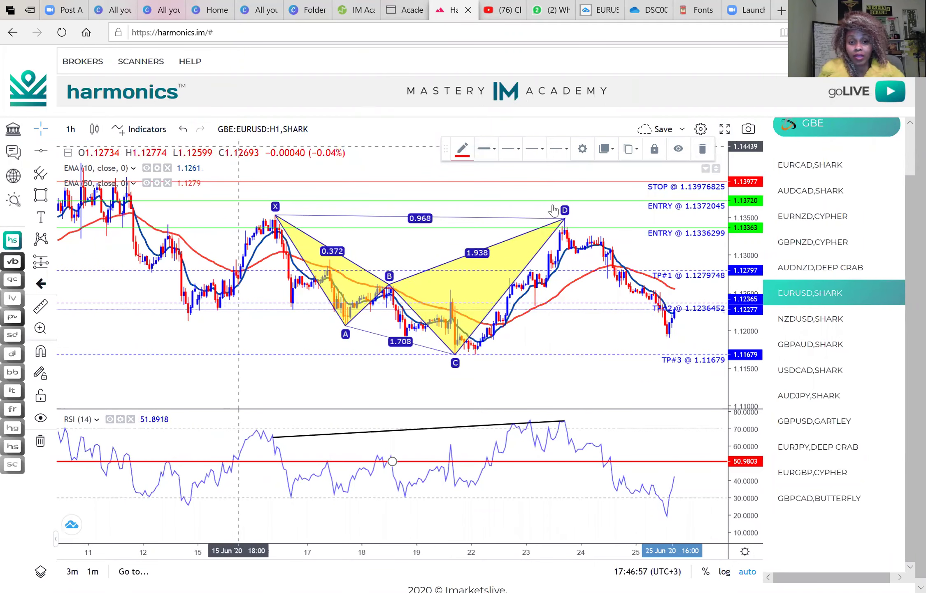
pyautogui.scroll(1, 576, 199)
pyautogui.scroll(-1, 403, 137)
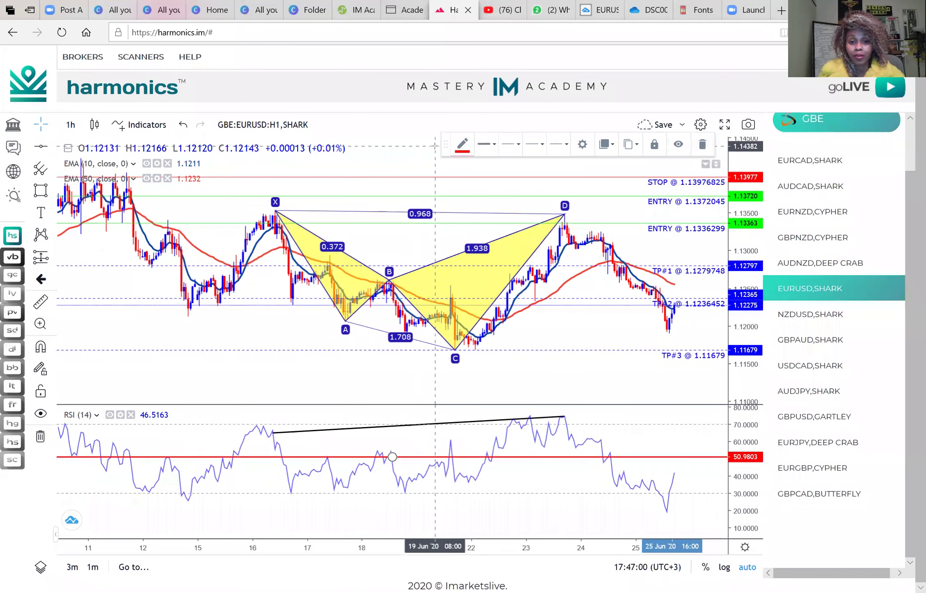
pyautogui.click(84, 59)
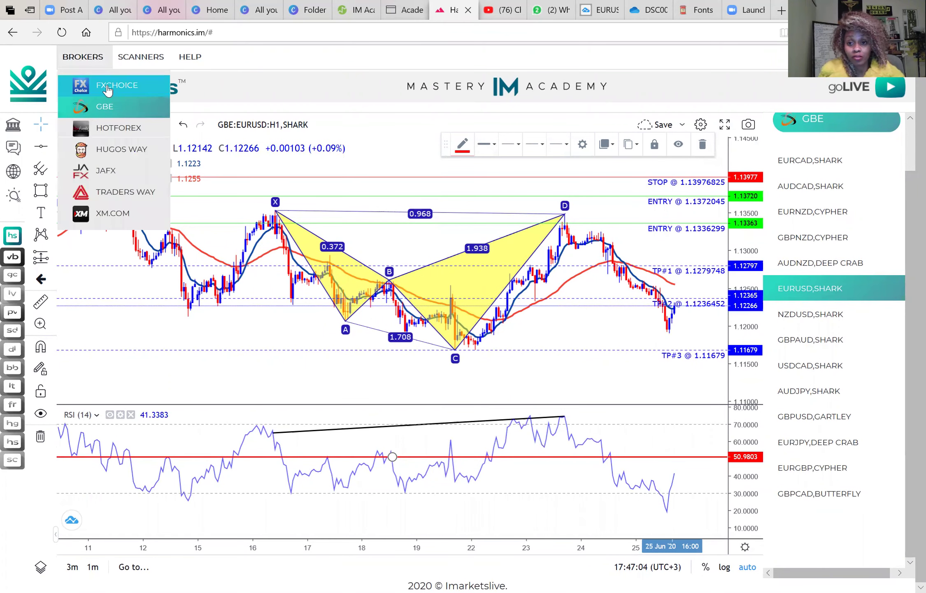
pyautogui.click(108, 86)
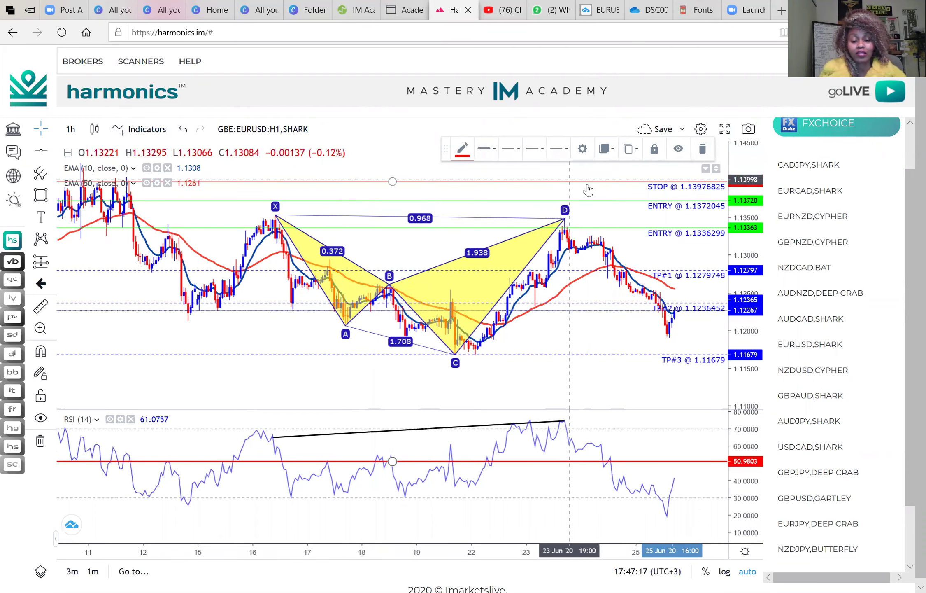
pyautogui.scroll(1, 811, 166)
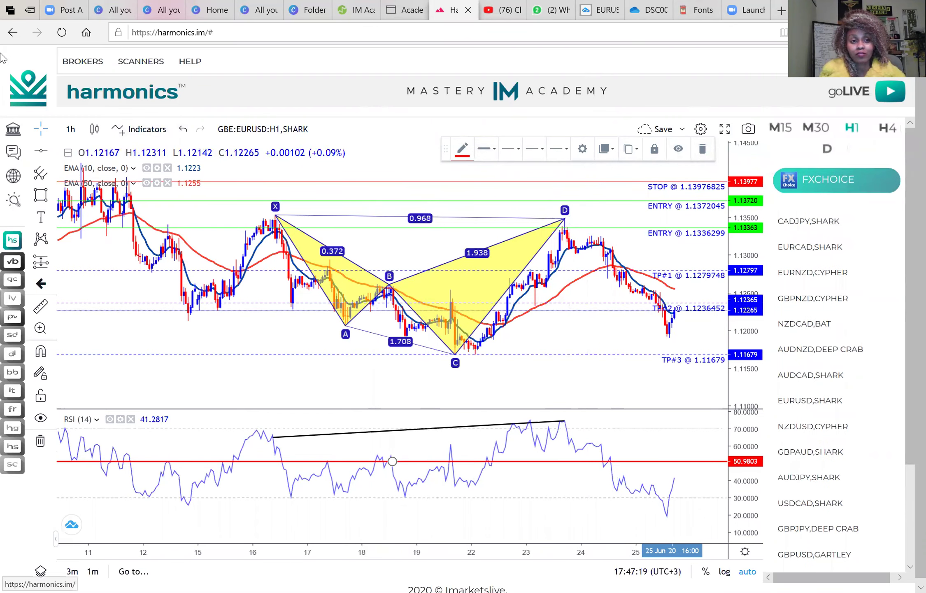
pyautogui.click(79, 67)
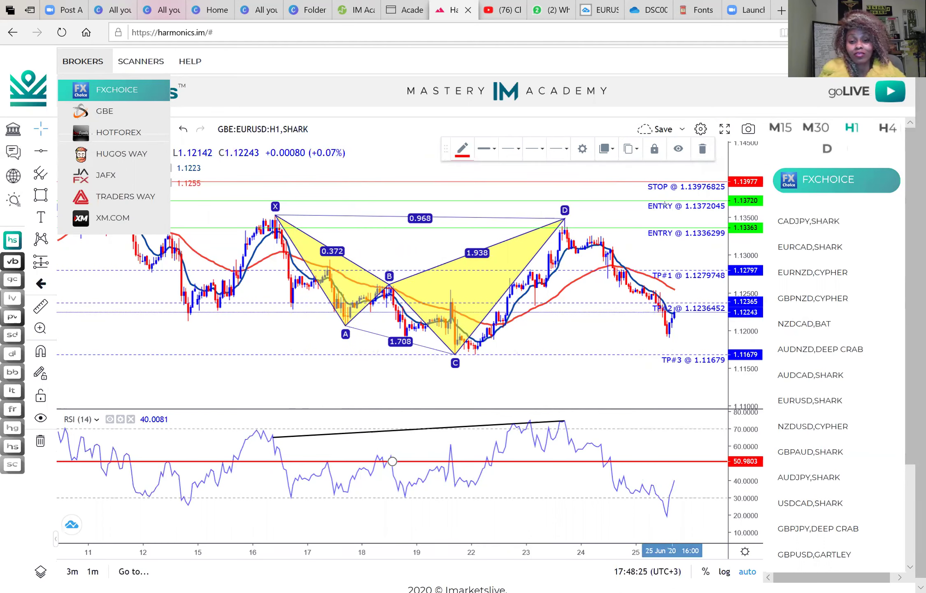
# Step: Review the CADJPY Shark entries, stop and take-profits zoomed in and out, then load EURCAD Shark
pyautogui.click(803, 222)
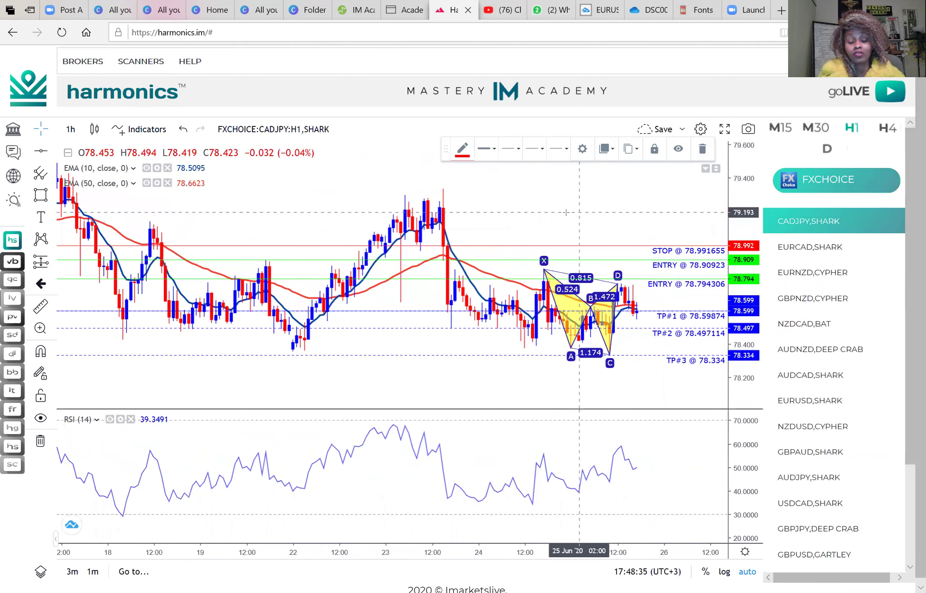
pyautogui.scroll(2, 543, 204)
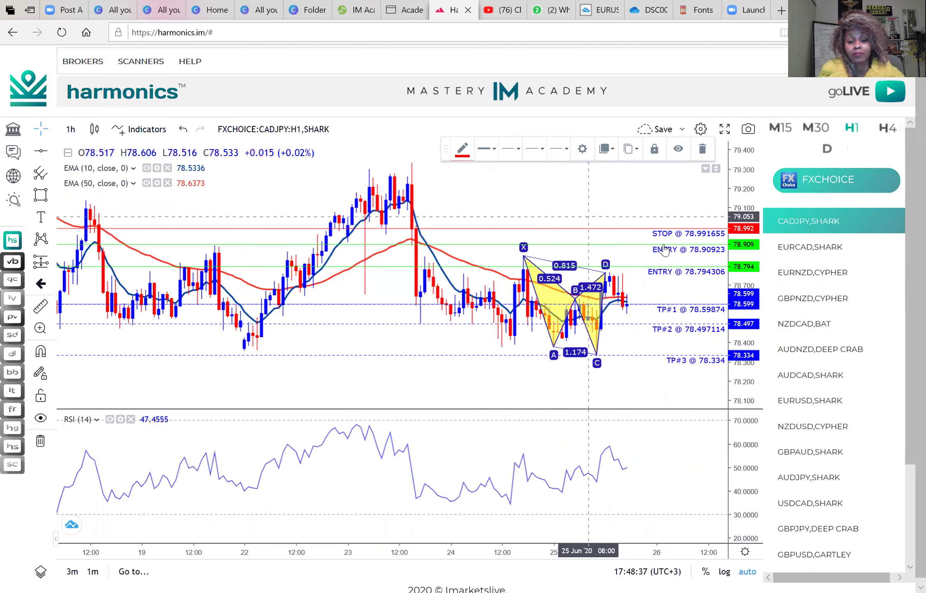
pyautogui.scroll(2, 585, 249)
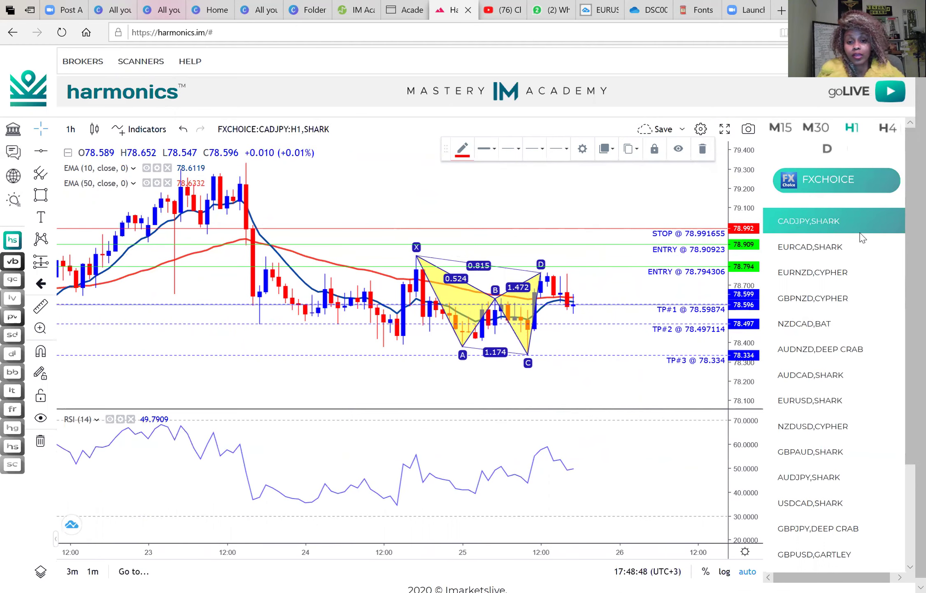
pyautogui.scroll(-3, 862, 238)
pyautogui.scroll(-1, 685, 236)
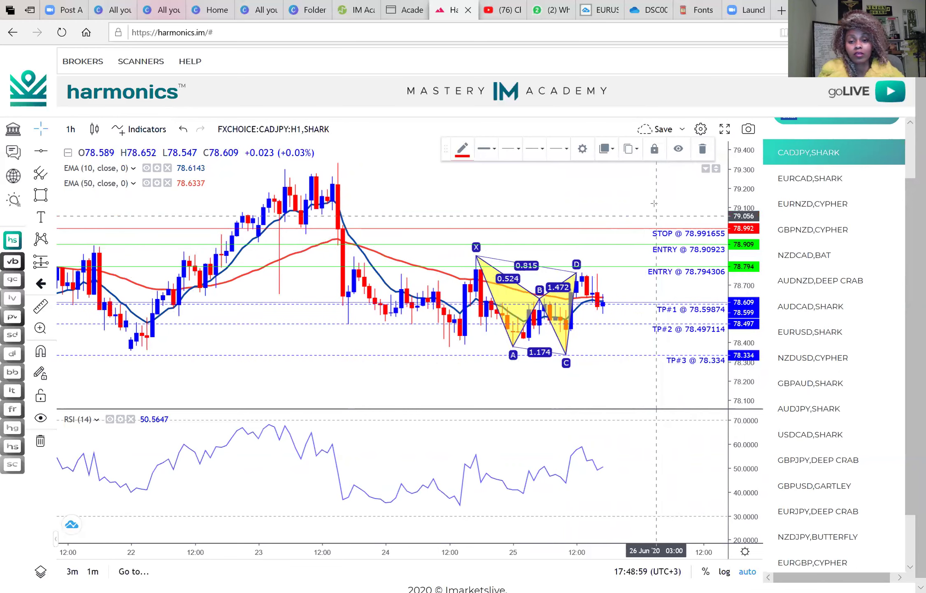
pyautogui.scroll(-1, 634, 286)
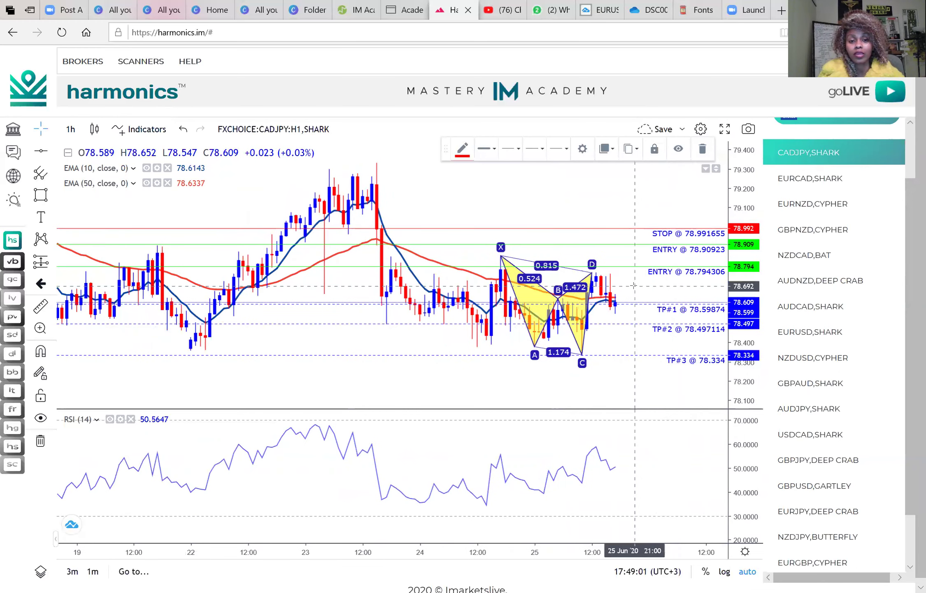
pyautogui.scroll(-1, 632, 285)
pyautogui.scroll(1, 605, 272)
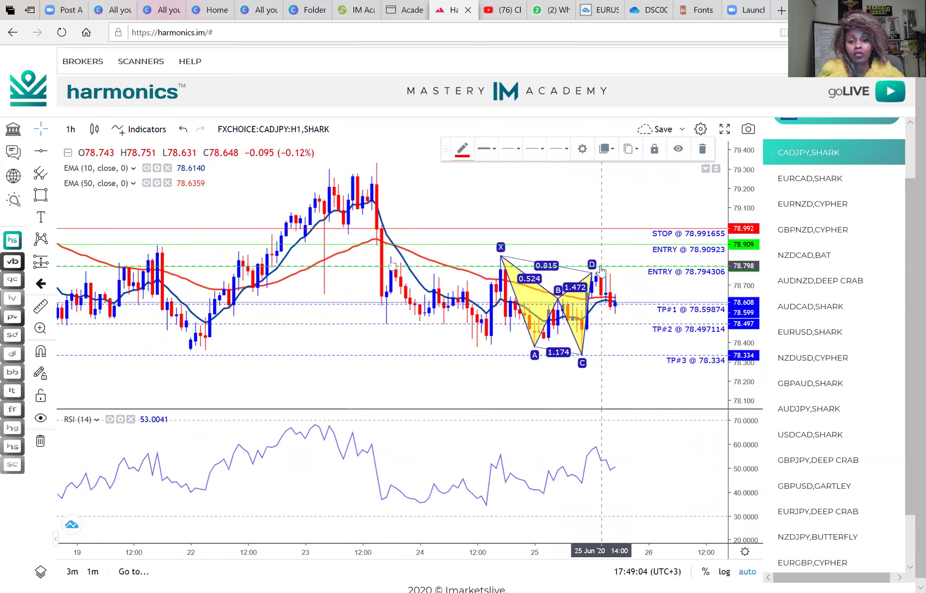
pyautogui.scroll(1, 600, 269)
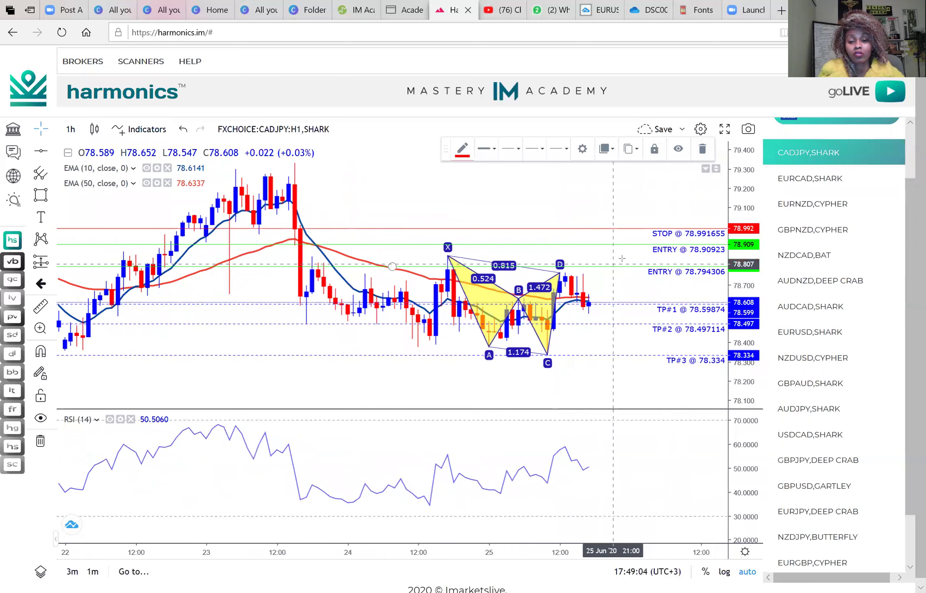
pyautogui.click(814, 183)
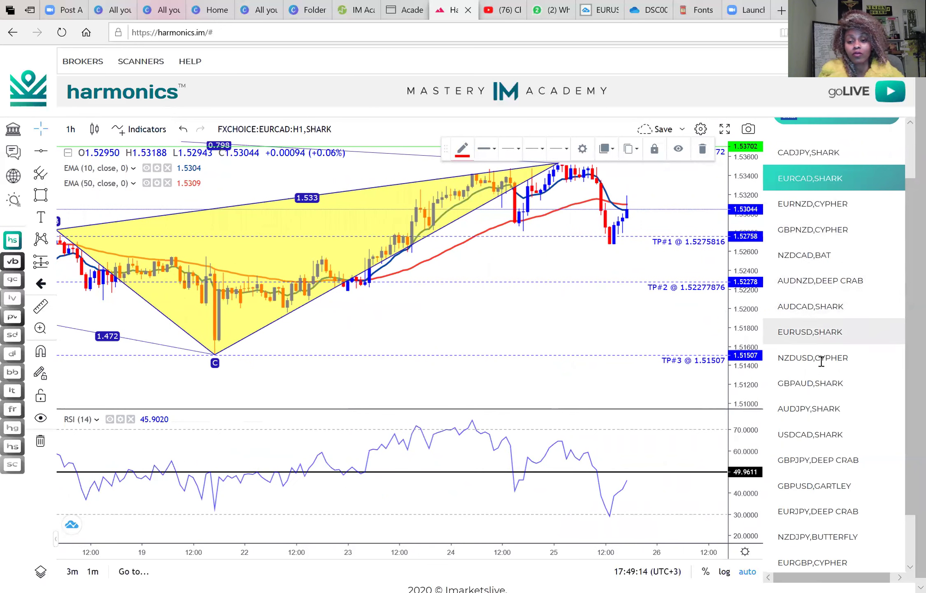
# Step: Show the NZDUSD Cypher chart with entry 0.65404012, moving the drawing toolbar out of the way
pyautogui.click(806, 361)
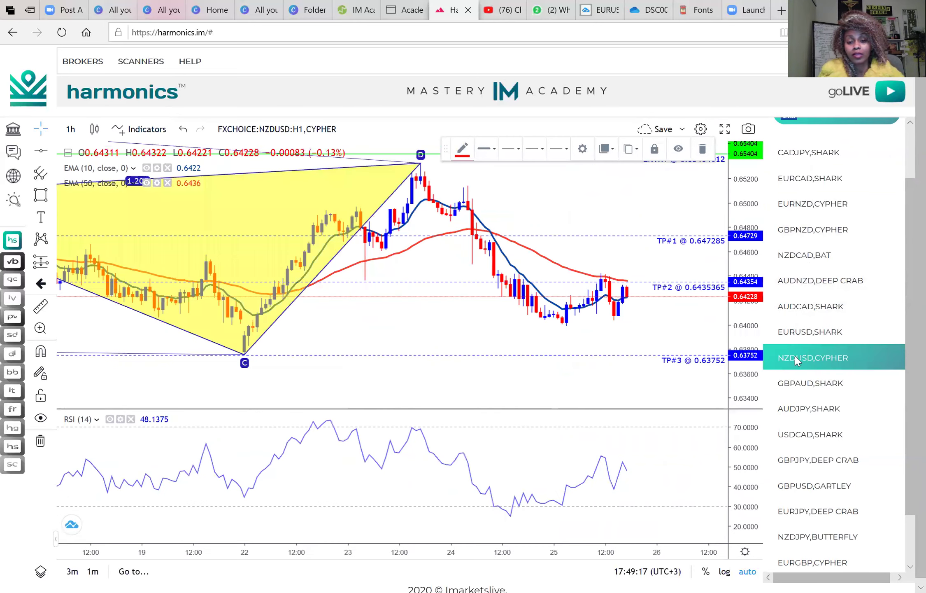
pyautogui.scroll(-2, 795, 356)
pyautogui.scroll(-2, 557, 256)
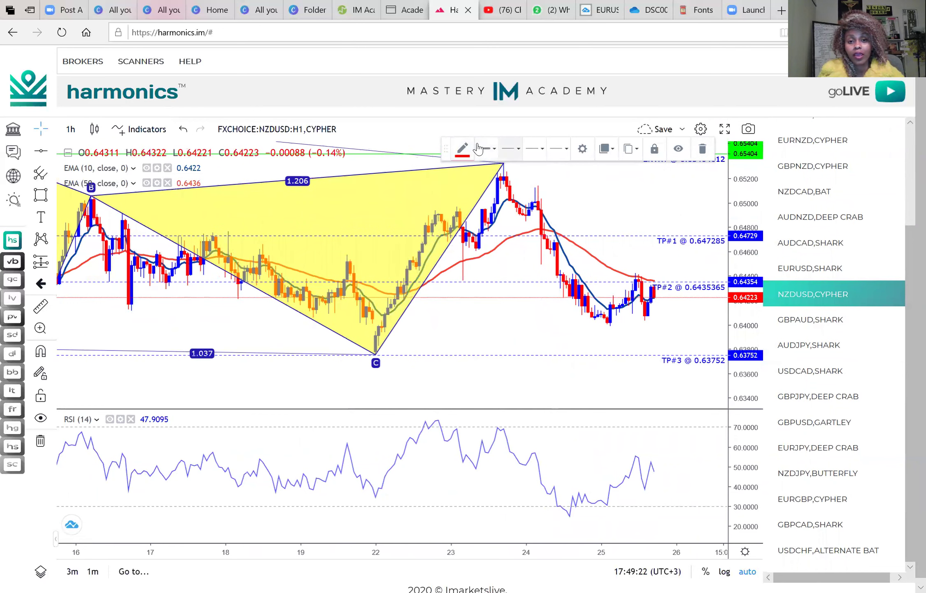
pyautogui.moveTo(449, 154); pyautogui.dragTo(437, 345)
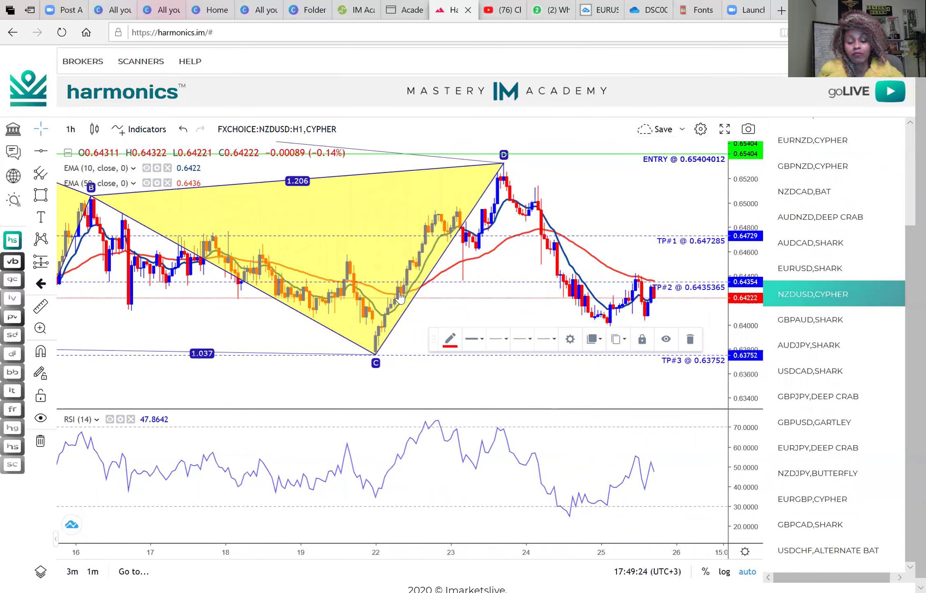
pyautogui.scroll(-1, 671, 214)
pyautogui.scroll(-5, 671, 214)
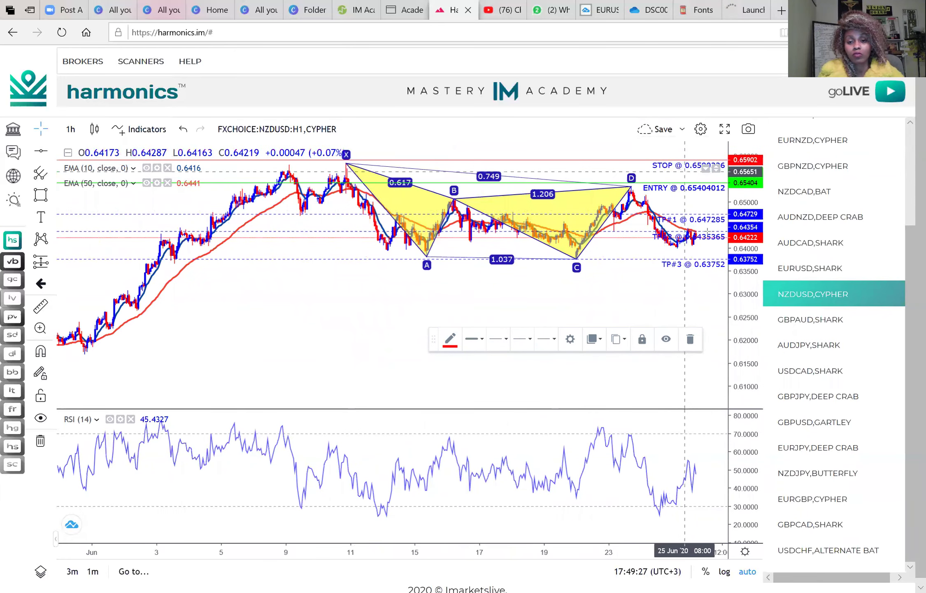
pyautogui.scroll(5, 658, 193)
pyautogui.scroll(2, 603, 207)
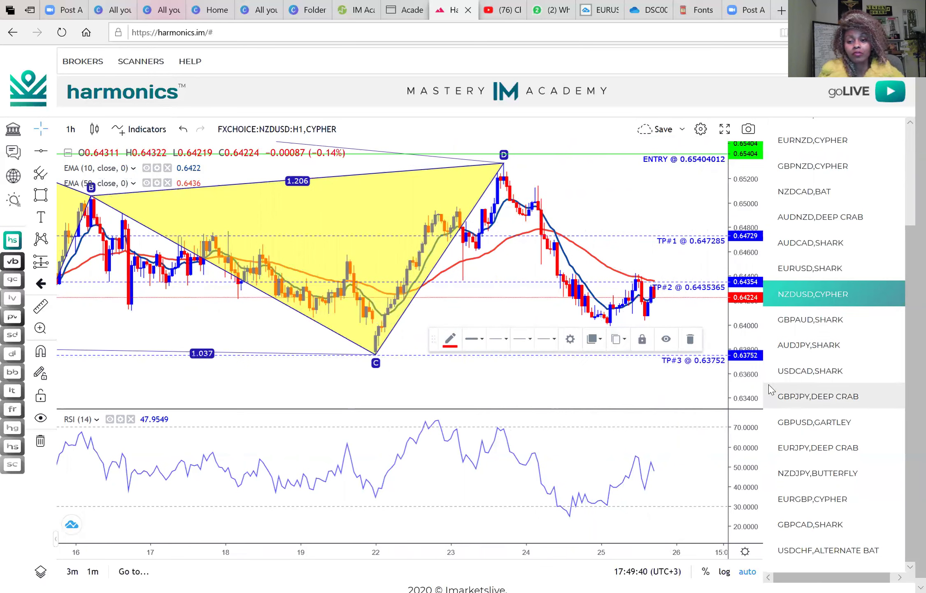
# Step: On the GBPAUD Shark chart, measure from D to TP#3 (1.06%, 52 bars), then load GBPUSD Gartley
pyautogui.click(794, 322)
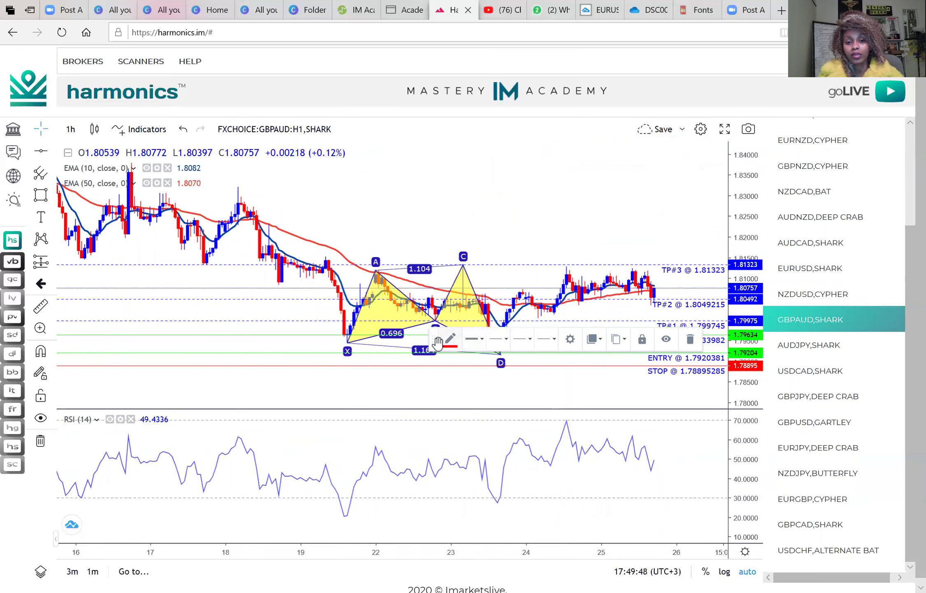
pyautogui.moveTo(434, 339); pyautogui.dragTo(421, 149)
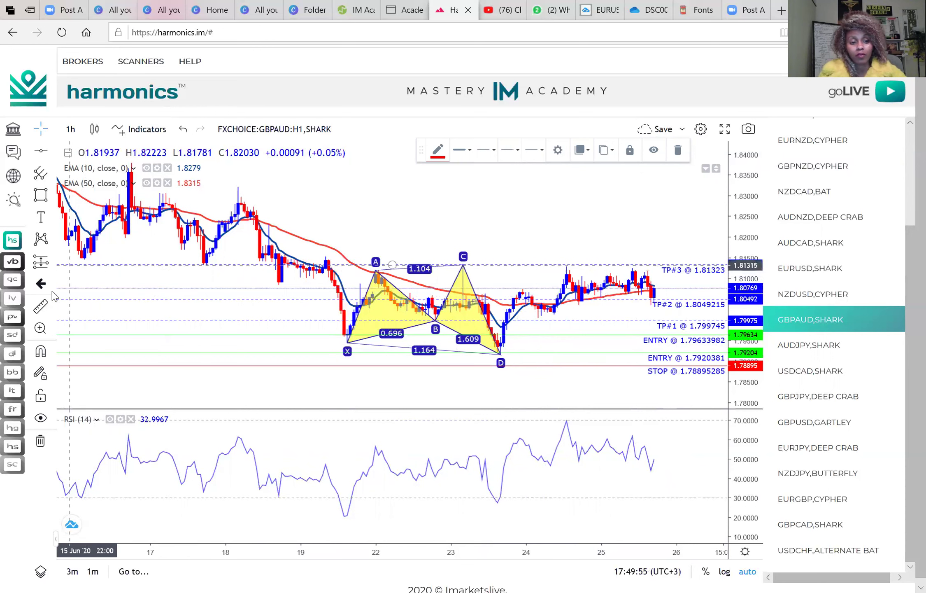
pyautogui.click(41, 306)
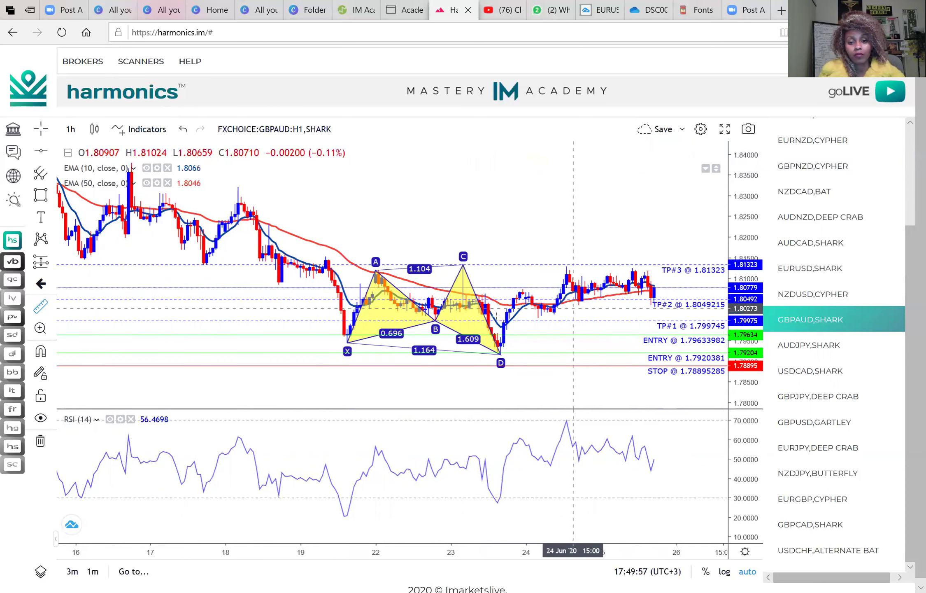
pyautogui.click(503, 348)
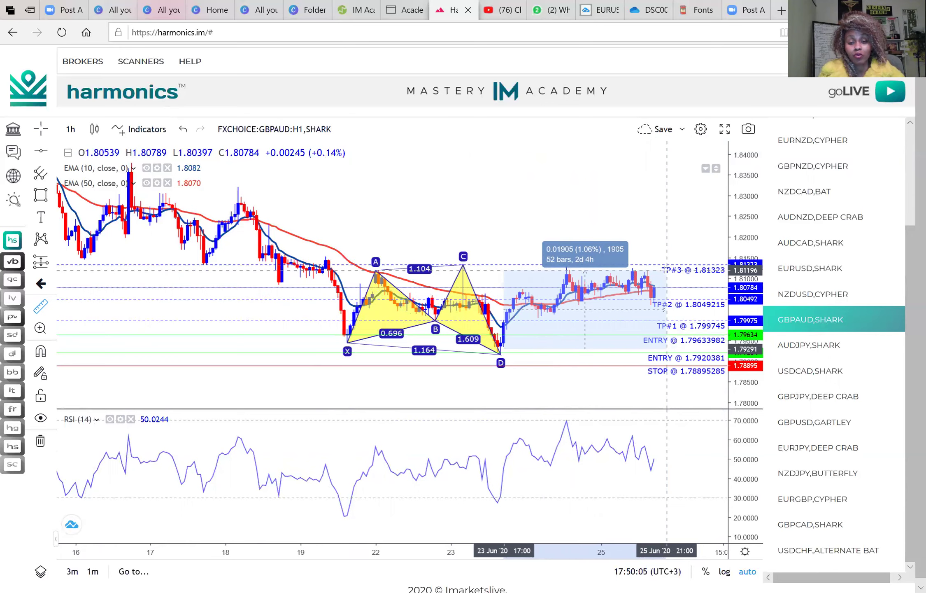
pyautogui.click(667, 270)
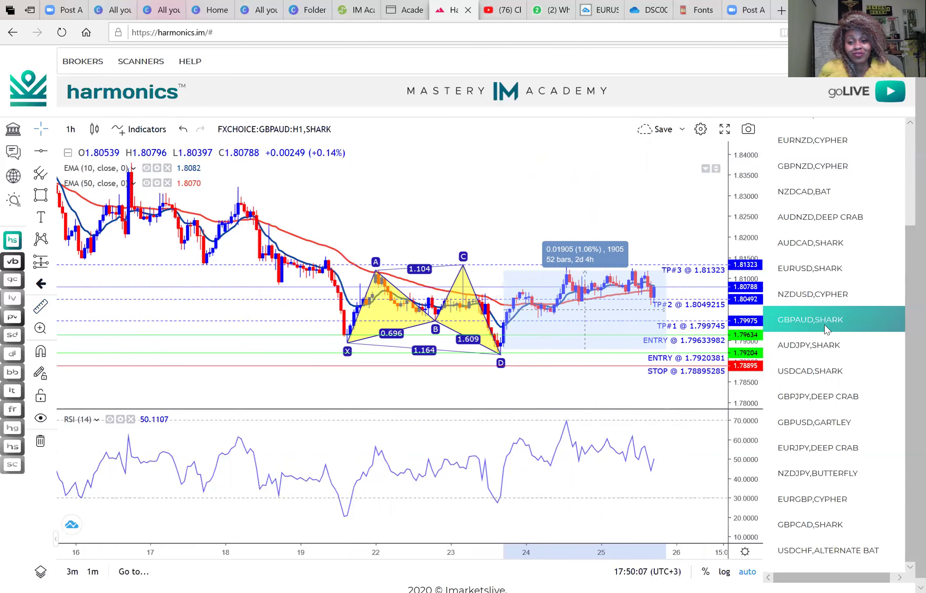
pyautogui.click(806, 422)
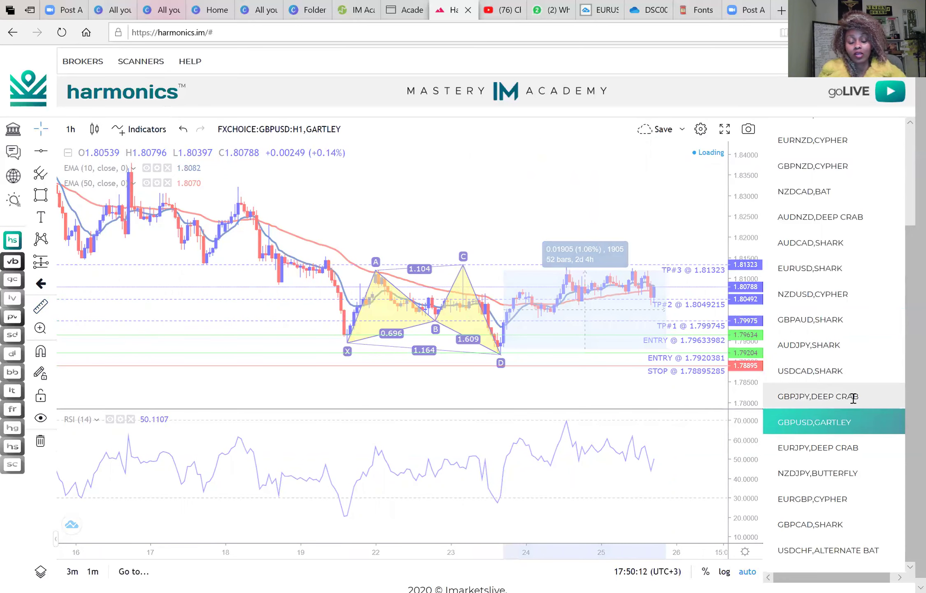
# Step: Measure the GBPUSD Gartley rise from point D: 0.01944 (1.57%) over 57 bars
pyautogui.scroll(-2, 647, 347)
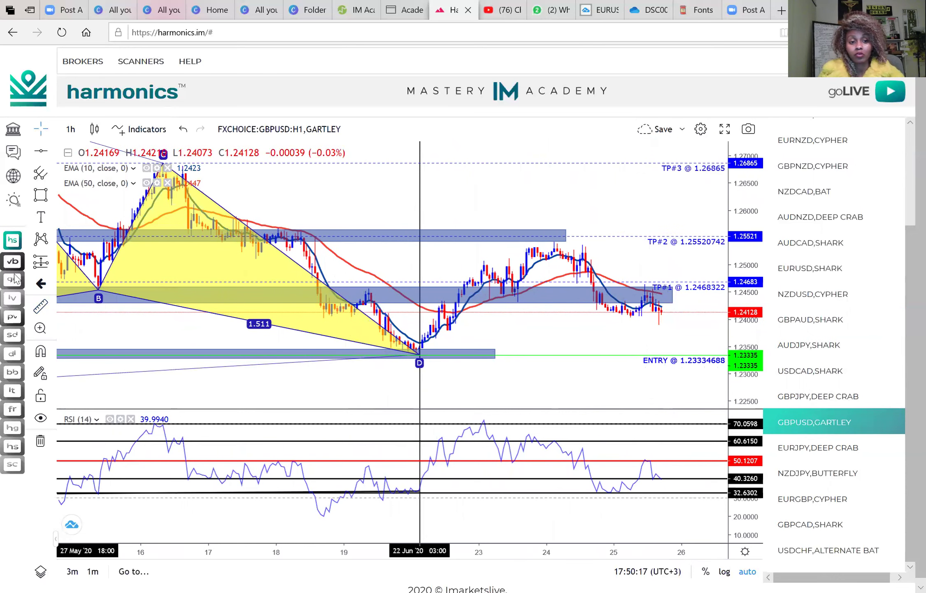
pyautogui.click(40, 306)
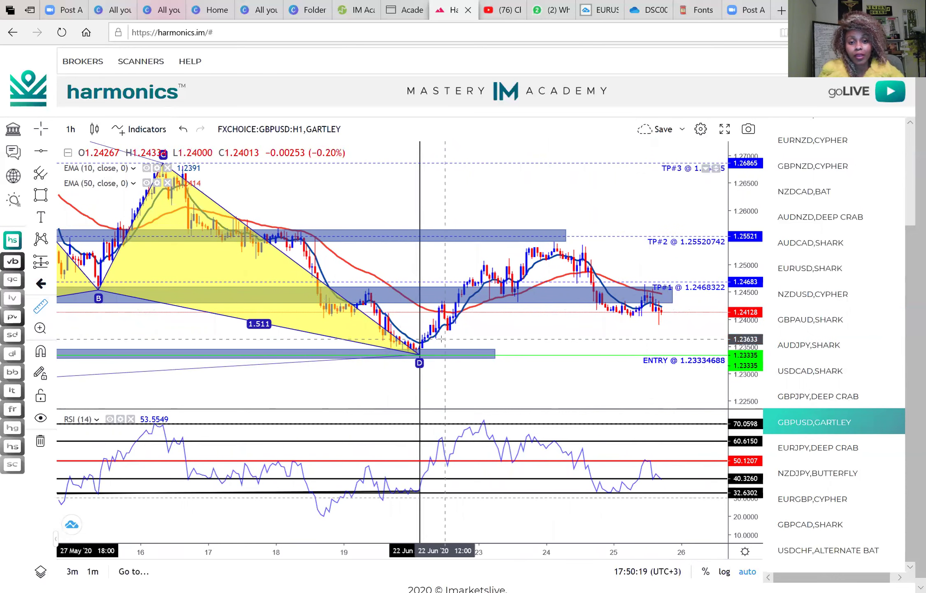
pyautogui.click(419, 343)
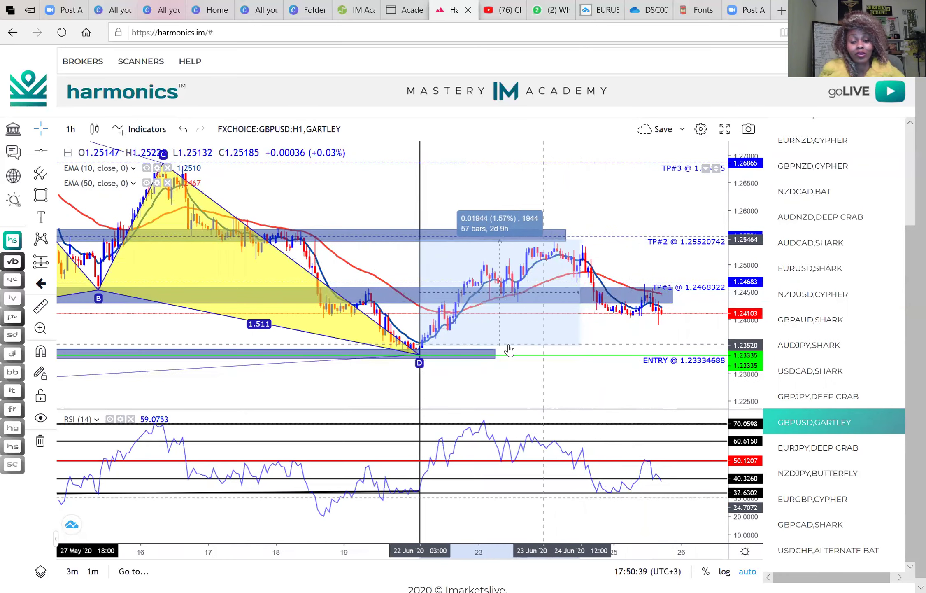
pyautogui.scroll(-1, 507, 342)
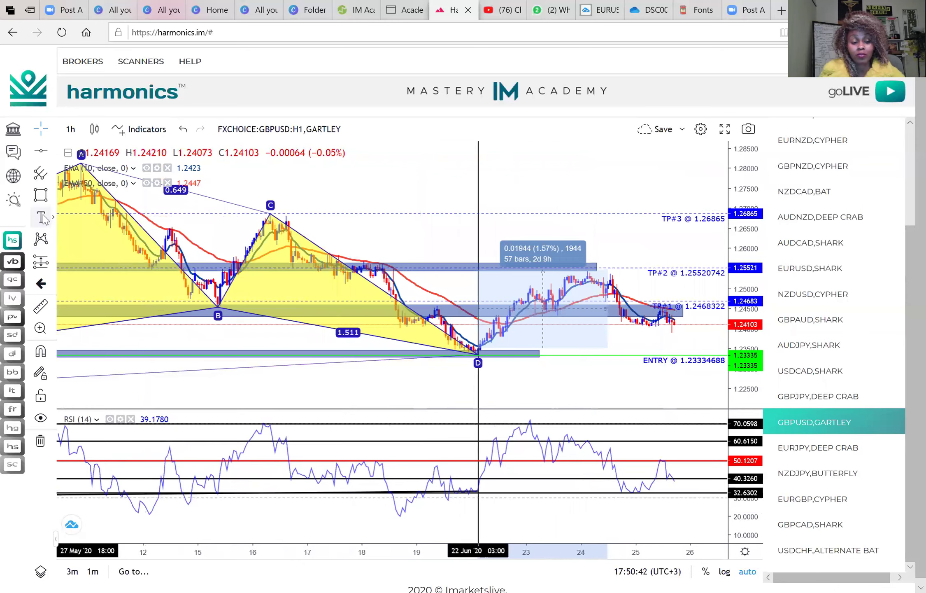
pyautogui.scroll(-2, 604, 212)
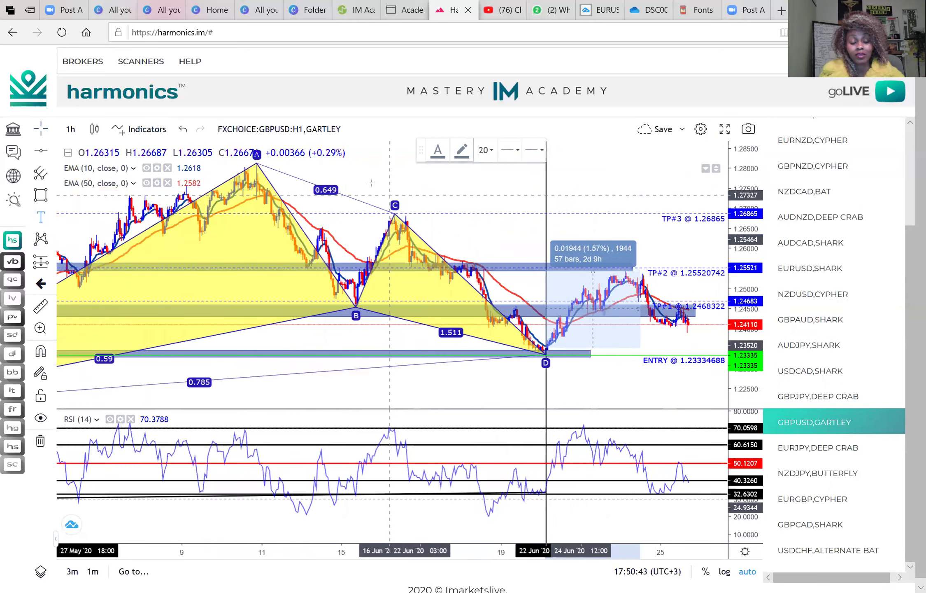
pyautogui.scroll(1, 553, 209)
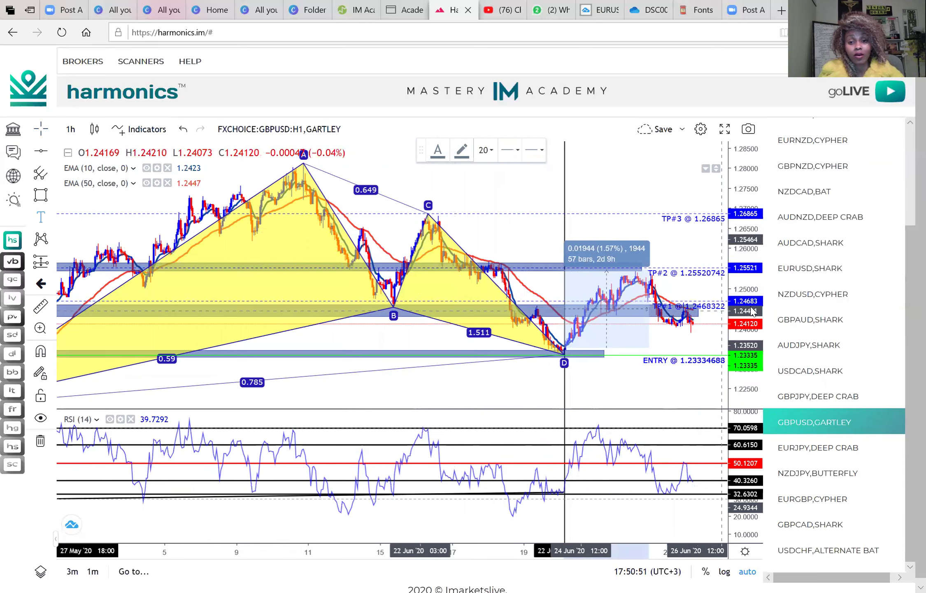
pyautogui.scroll(1, 696, 309)
pyautogui.scroll(-2, 690, 297)
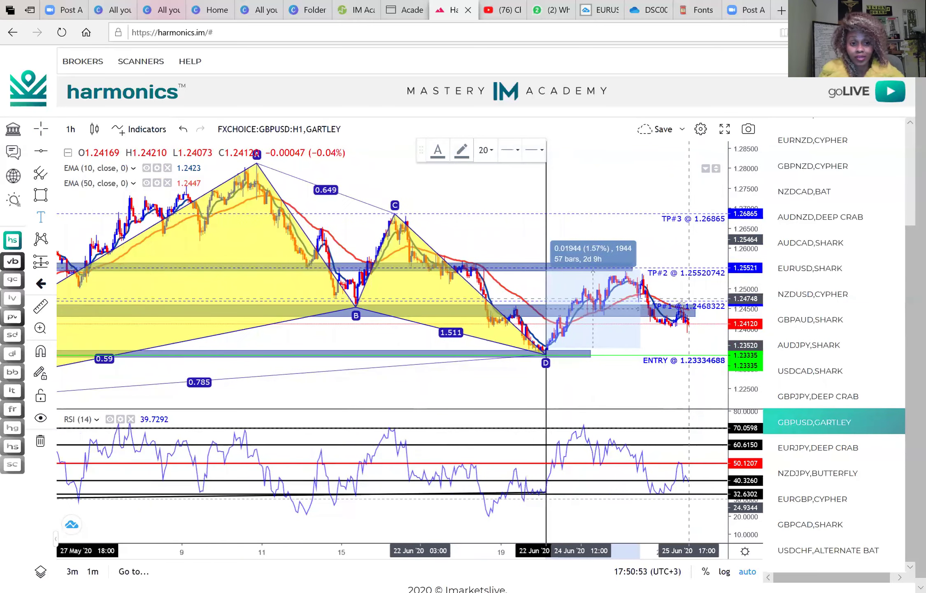
pyautogui.scroll(2, 688, 320)
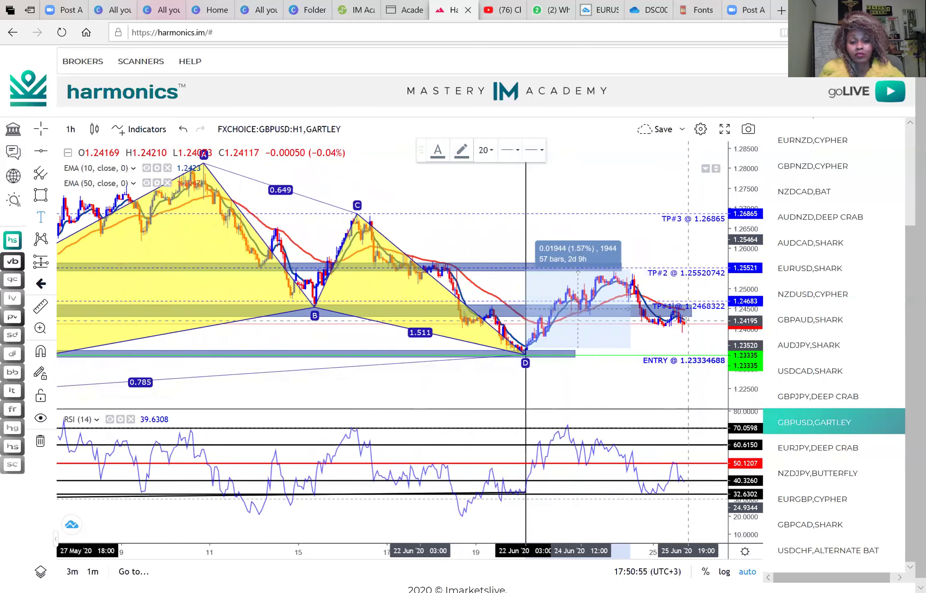
pyautogui.scroll(2, 688, 319)
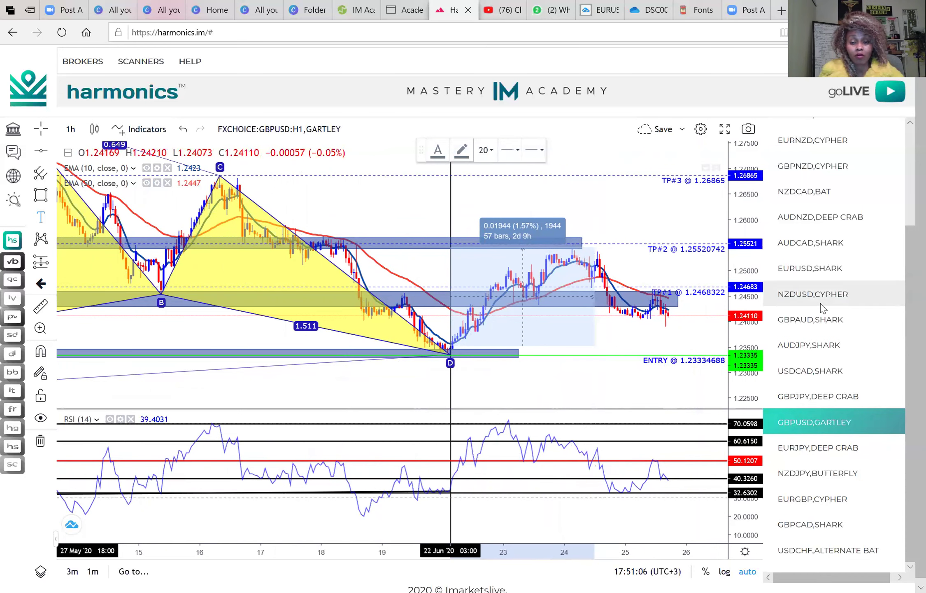
pyautogui.scroll(-1, 792, 412)
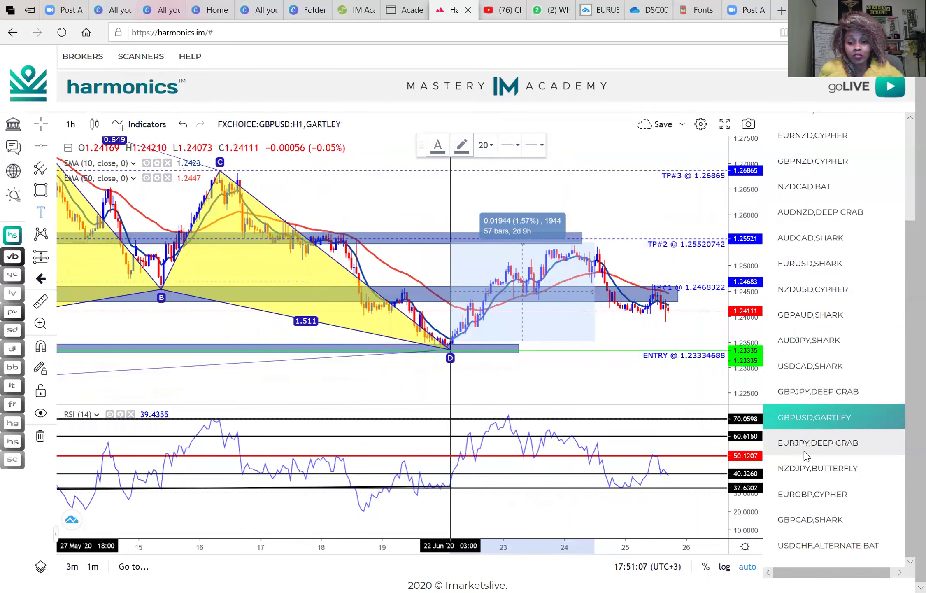
# Step: Show EURJPY Deep Crab and measure the rise after D: 1.279 (1.07%) over 58 bars
pyautogui.click(798, 443)
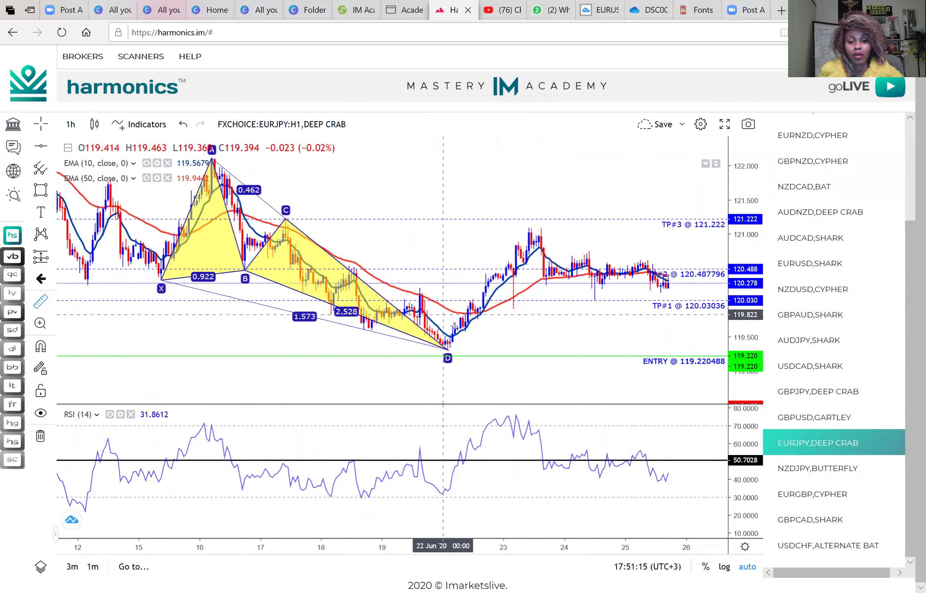
pyautogui.click(449, 341)
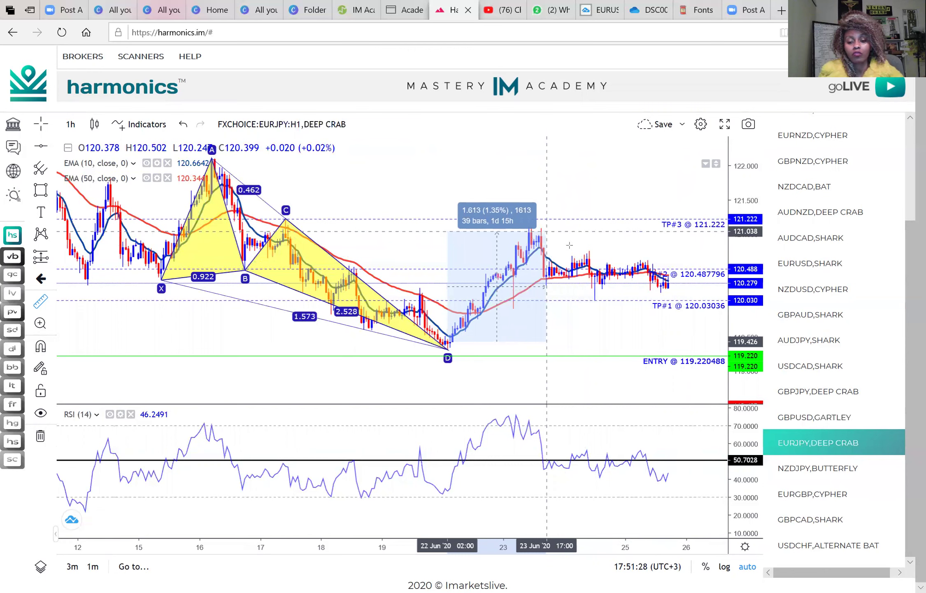
pyautogui.click(595, 297)
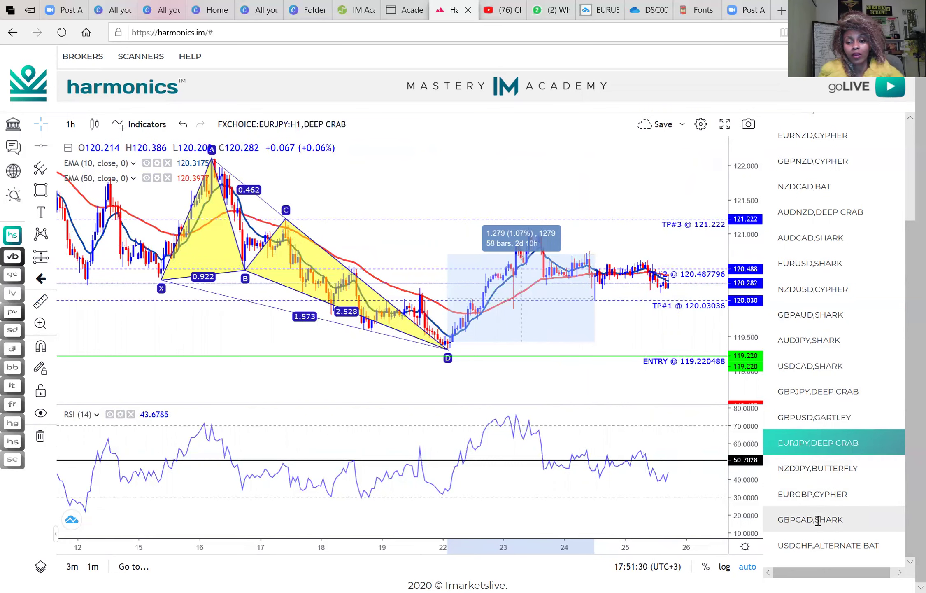
pyautogui.scroll(3, 821, 428)
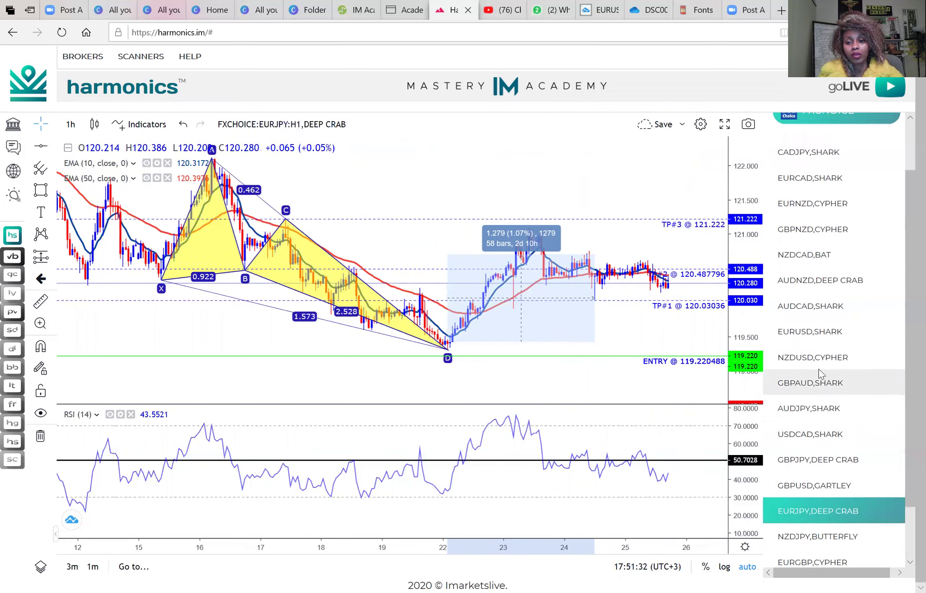
# Step: Show the FXCHOICE EURUSD hourly Shark pattern chart
pyautogui.click(811, 336)
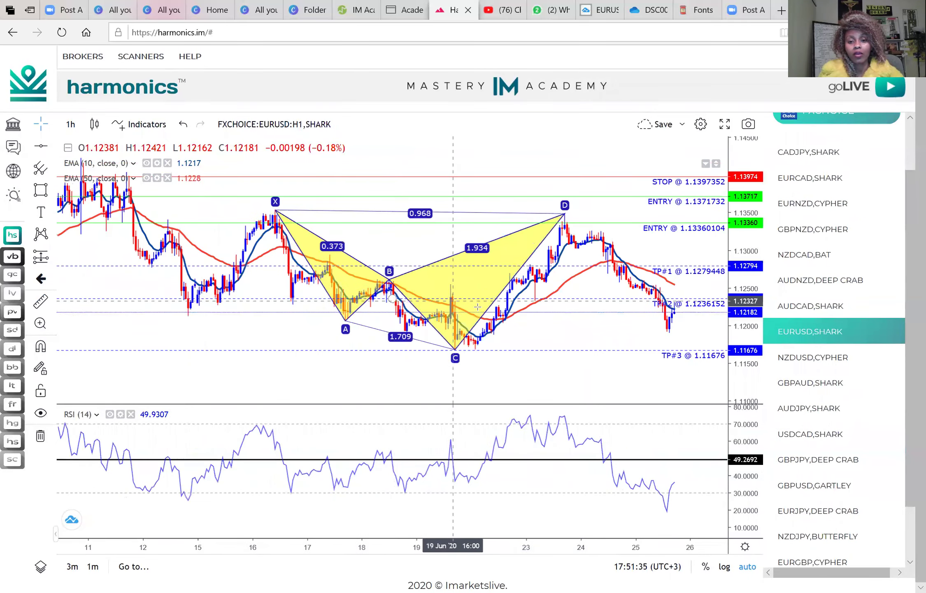
pyautogui.scroll(2, 478, 307)
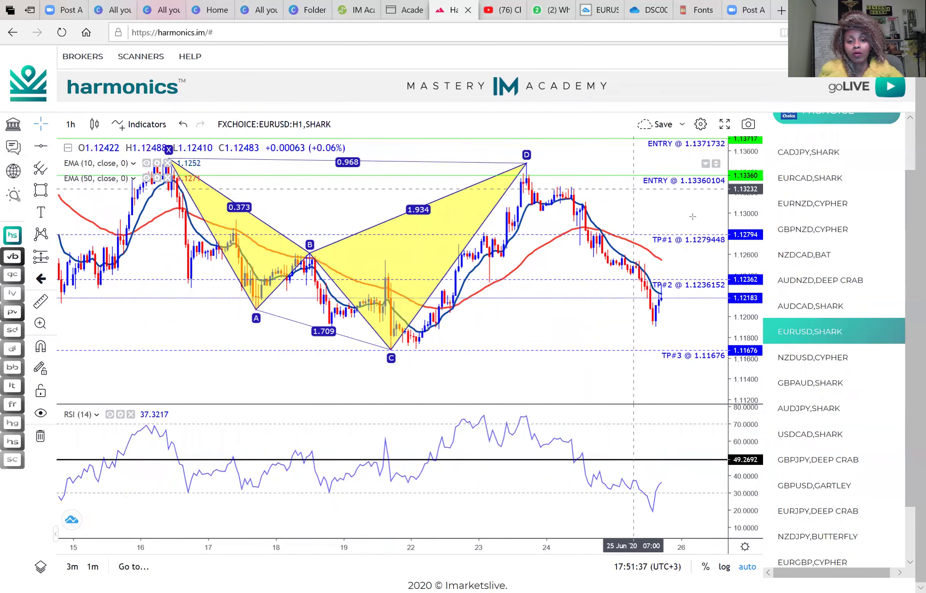
pyautogui.scroll(-2, 461, 181)
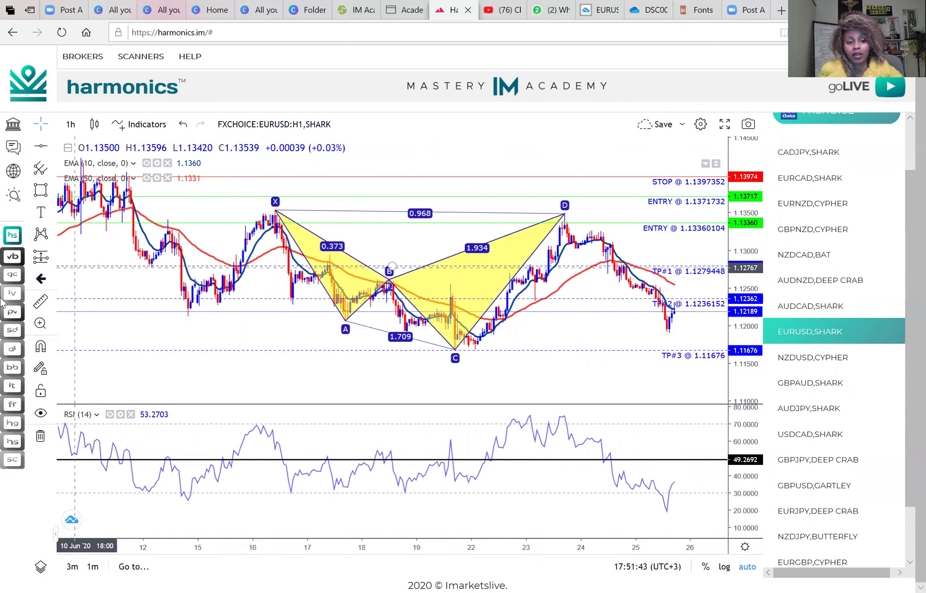
# Step: Measure the drop from point D: −0.01494 (−1.32%) over 50 bars
pyautogui.click(40, 303)
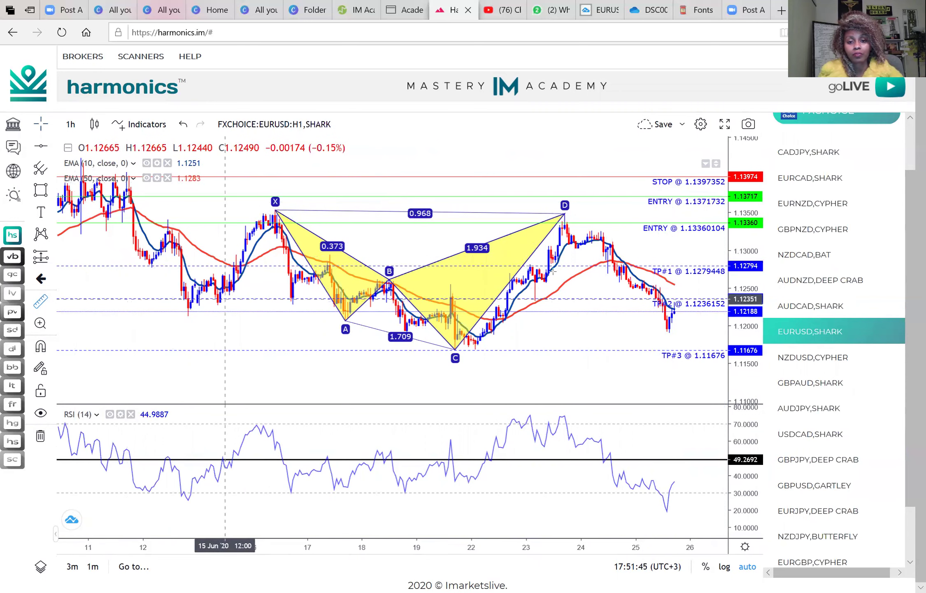
pyautogui.click(562, 210)
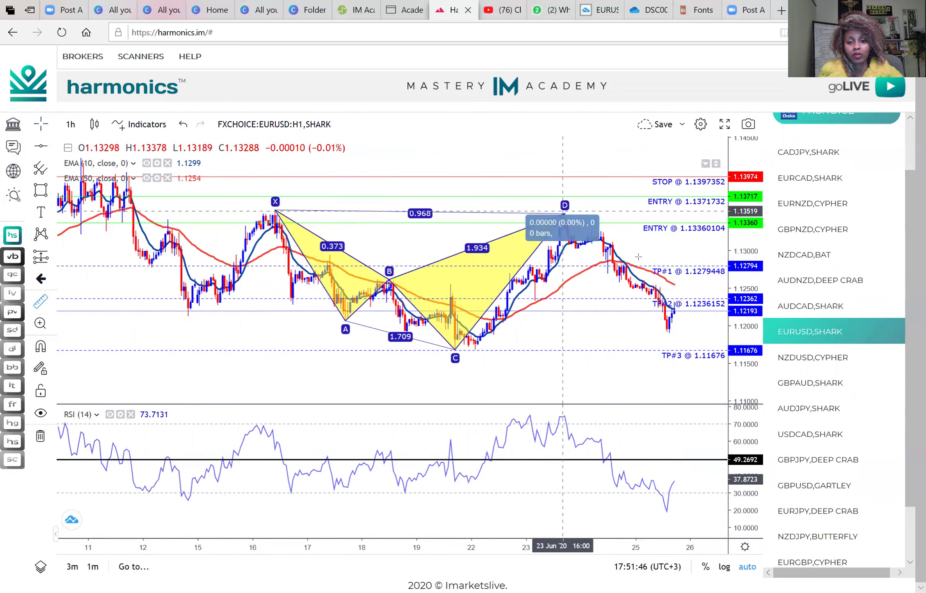
pyautogui.click(677, 323)
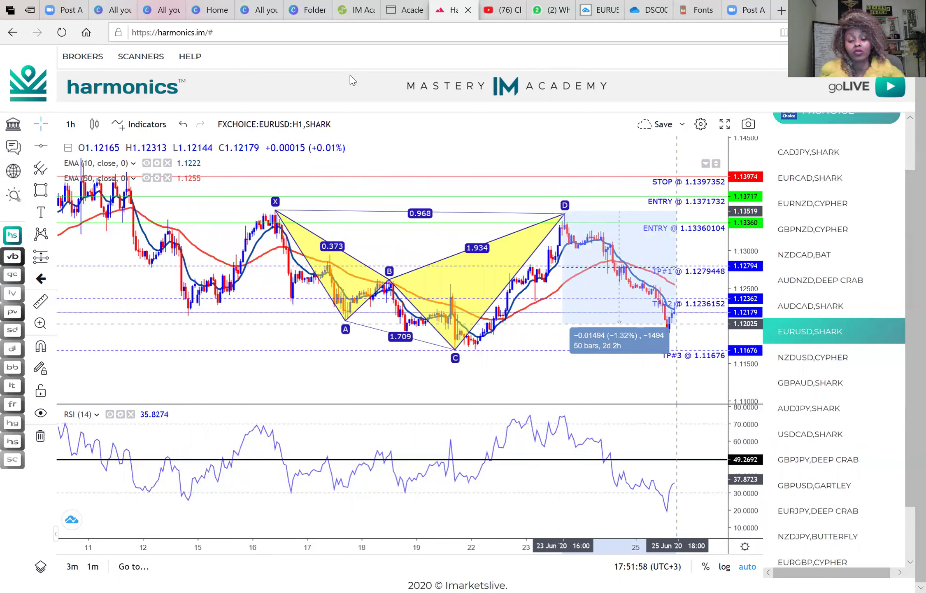
pyautogui.scroll(2, 558, 271)
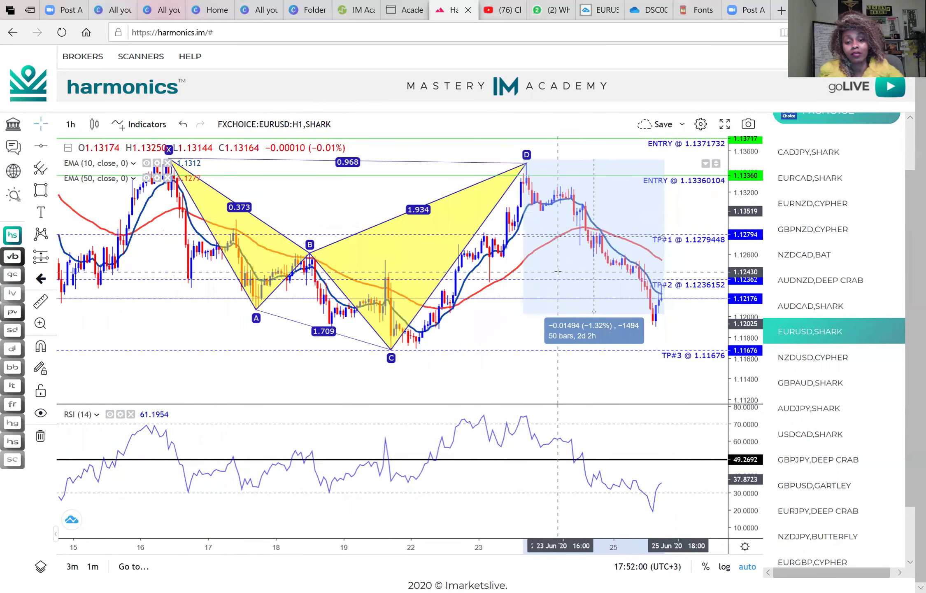
pyautogui.scroll(-2, 556, 270)
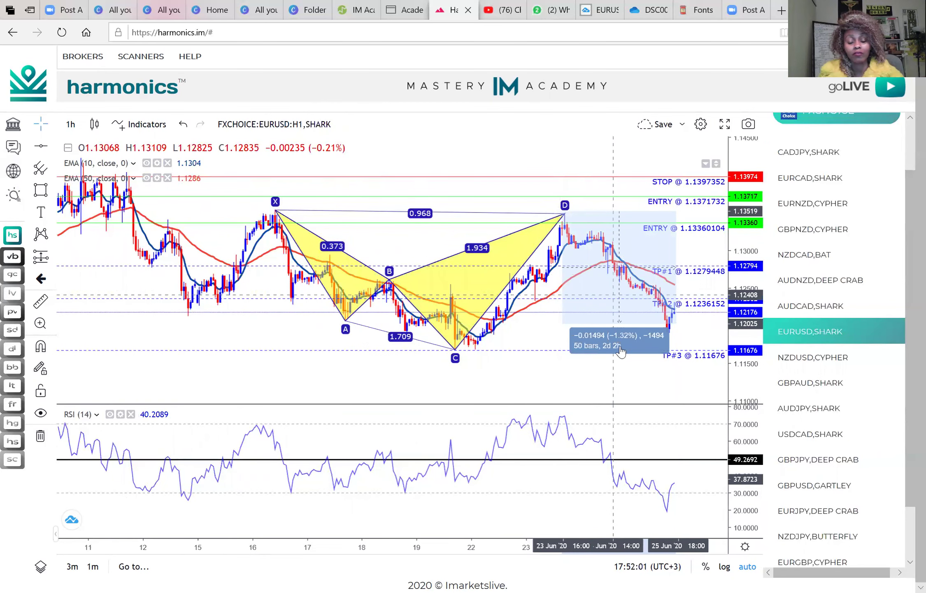
pyautogui.scroll(-1, 537, 341)
pyautogui.scroll(3, 537, 341)
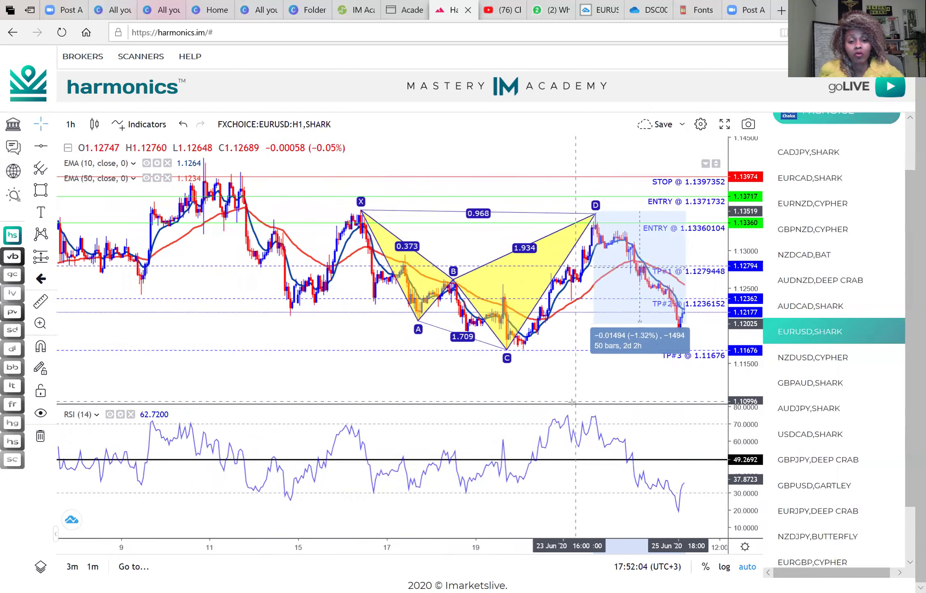
pyautogui.scroll(-3, 469, 353)
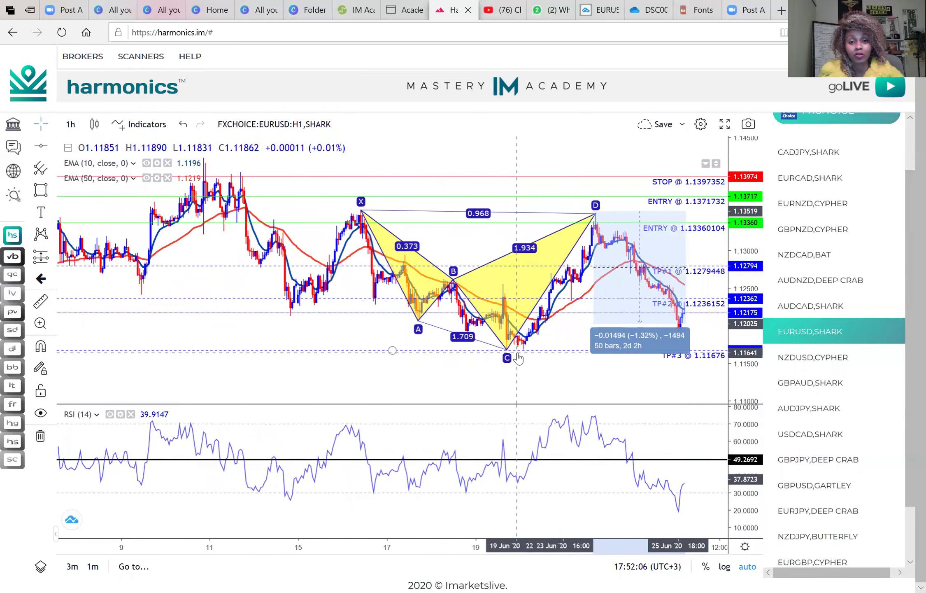
pyautogui.scroll(1, 355, 226)
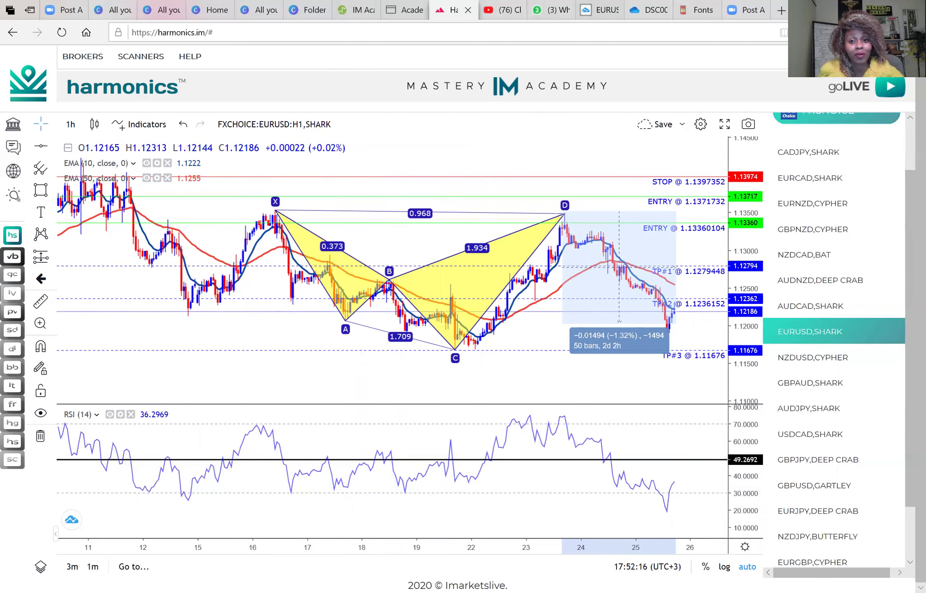
pyautogui.moveTo(596, 17)
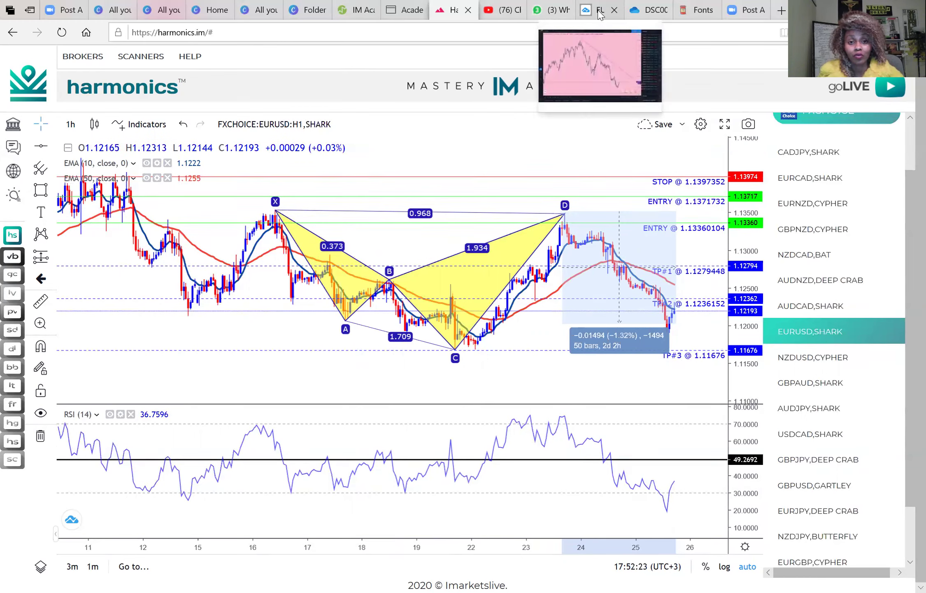
# Step: Bring up the pink TradingView EURUSD 1h chart with its two marked highs and ENTRY label
pyautogui.click(596, 64)
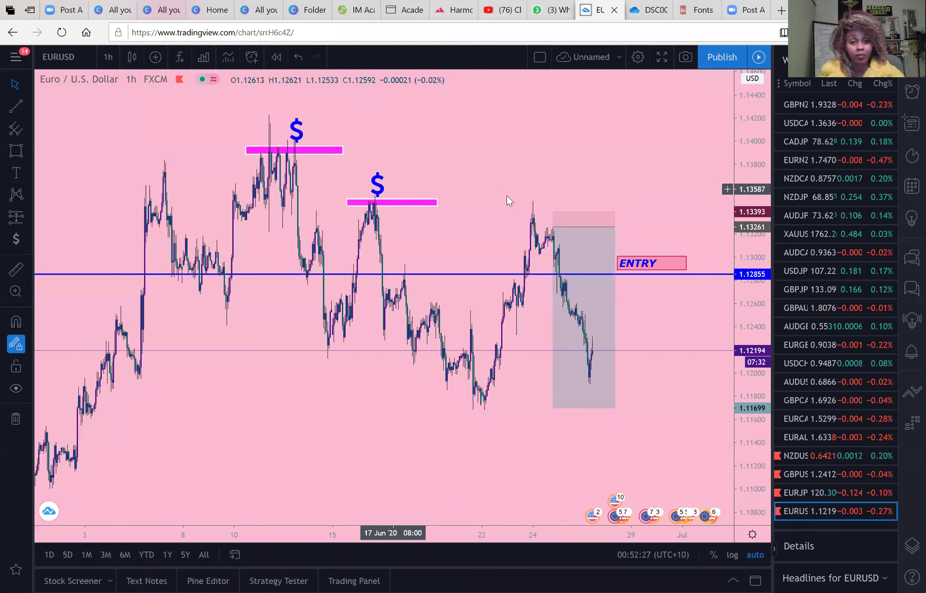
pyautogui.scroll(-2, 492, 161)
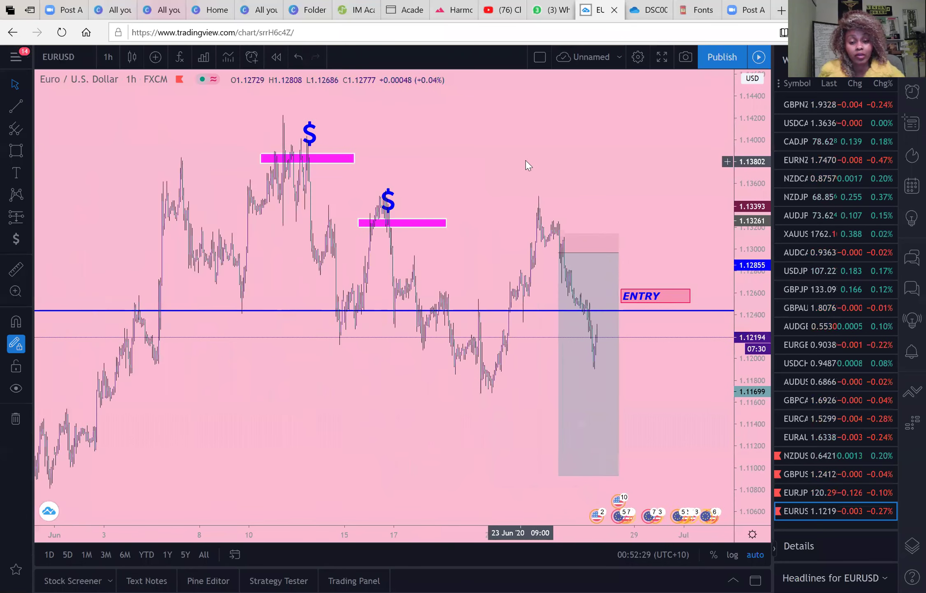
pyautogui.scroll(3, 525, 165)
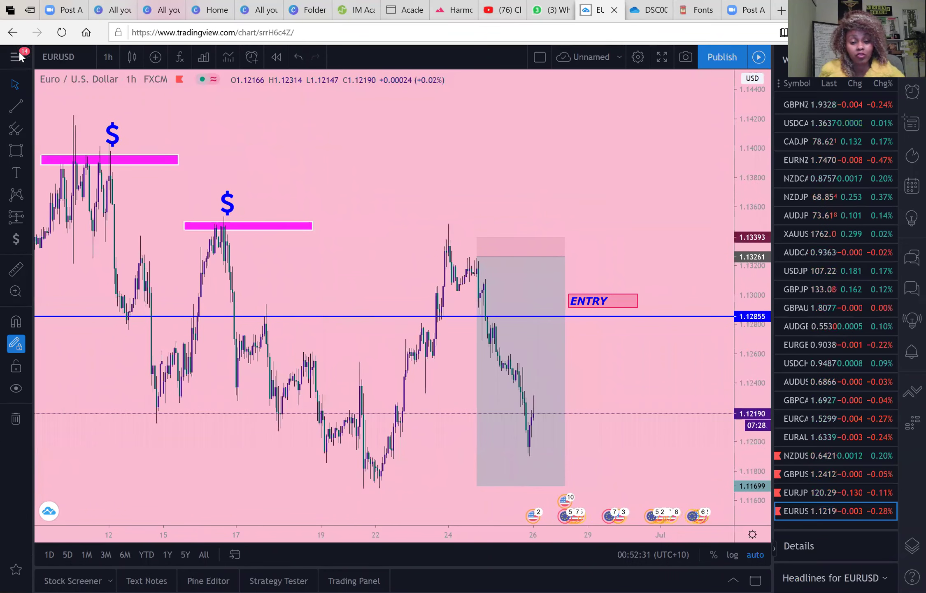
pyautogui.scroll(-2, 555, 277)
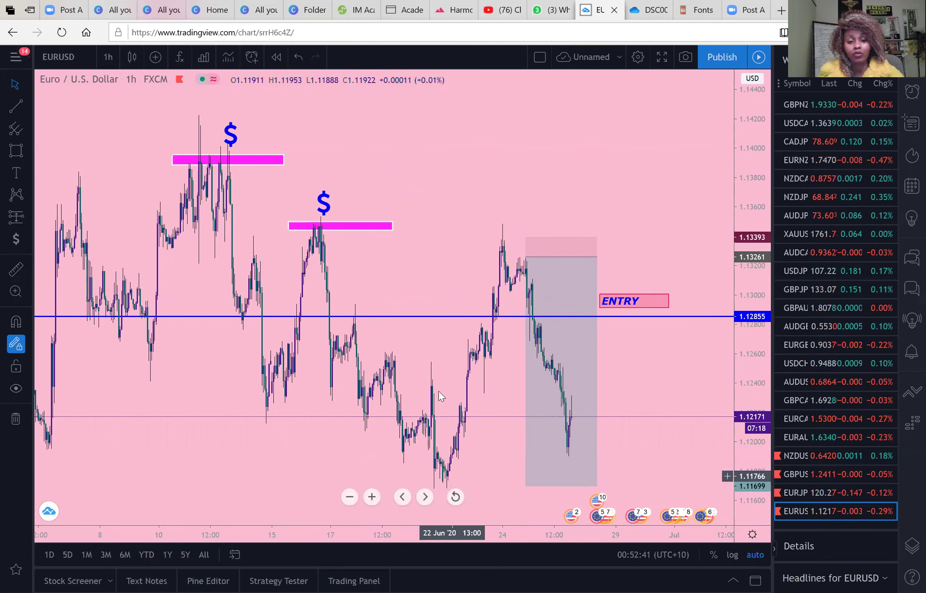
pyautogui.scroll(-3, 439, 395)
pyautogui.scroll(5, 427, 326)
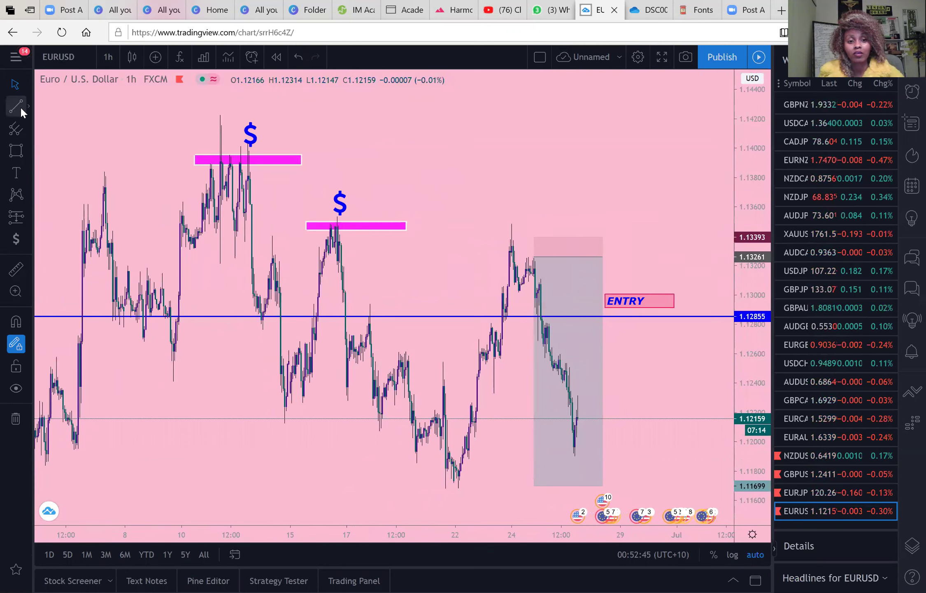
pyautogui.click(17, 108)
# Step: Draw a descending trendline from the highest June peak to just past the latest peak
pyautogui.click(219, 114)
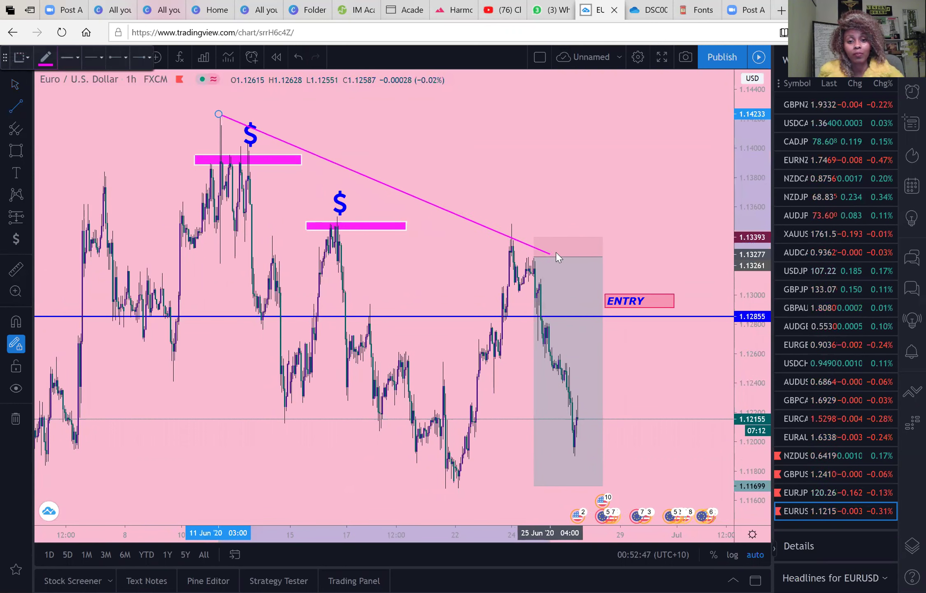
pyautogui.click(578, 273)
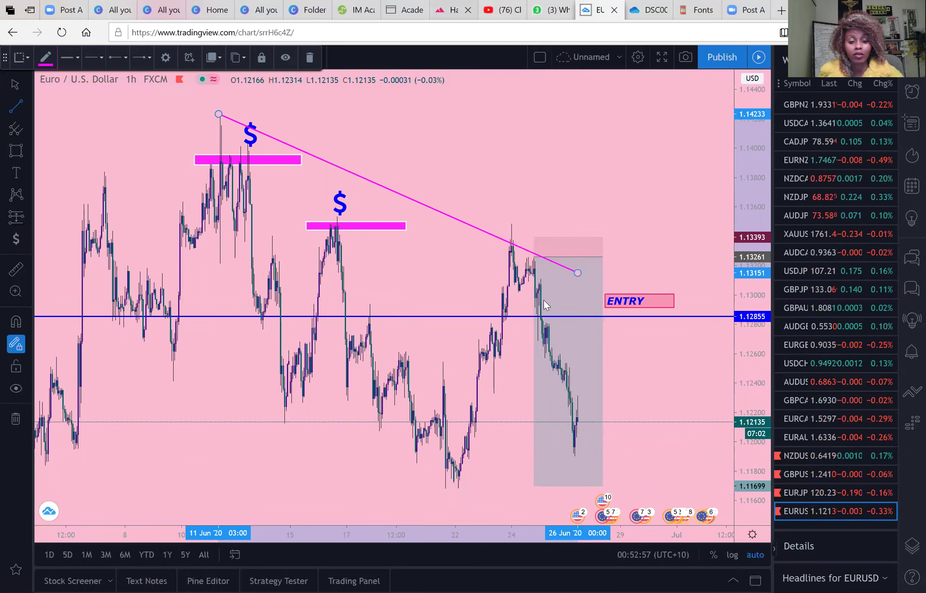
pyautogui.scroll(-5, 637, 247)
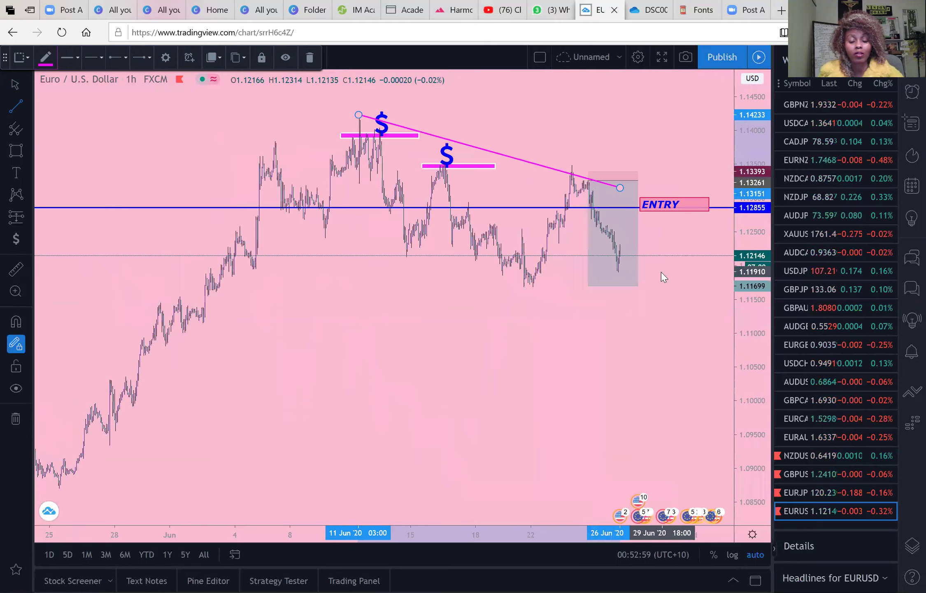
pyautogui.scroll(6, 531, 231)
pyautogui.scroll(-5, 503, 202)
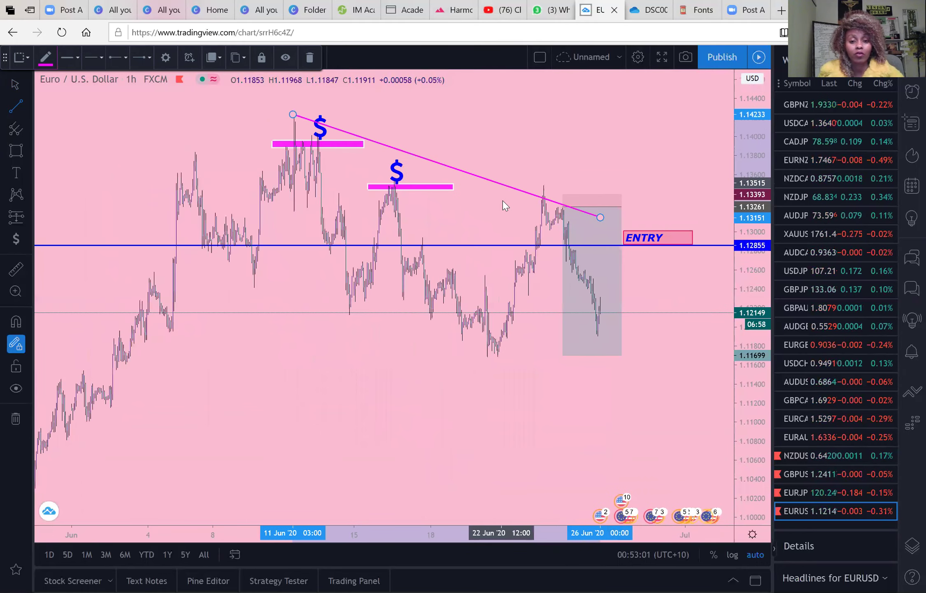
pyautogui.scroll(4, 613, 327)
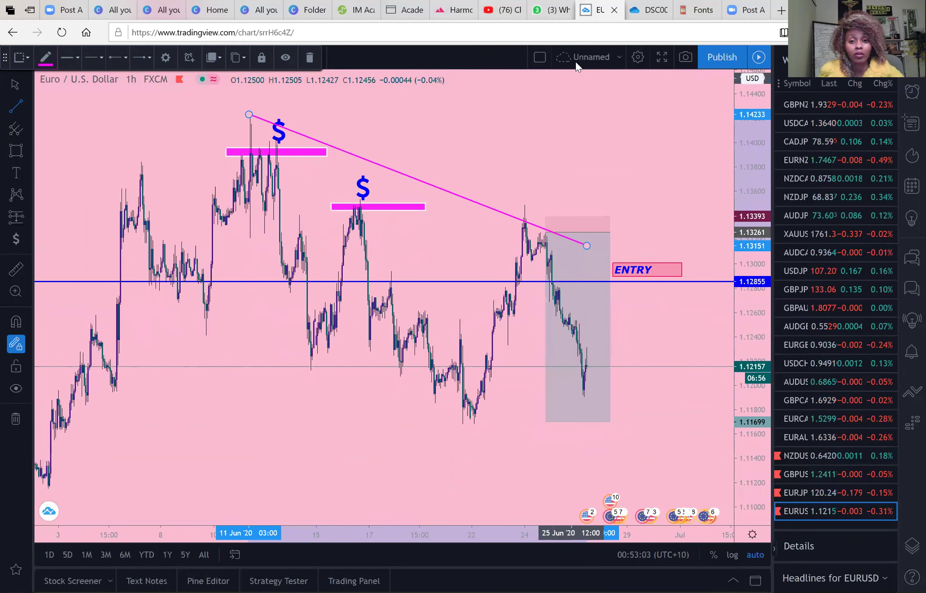